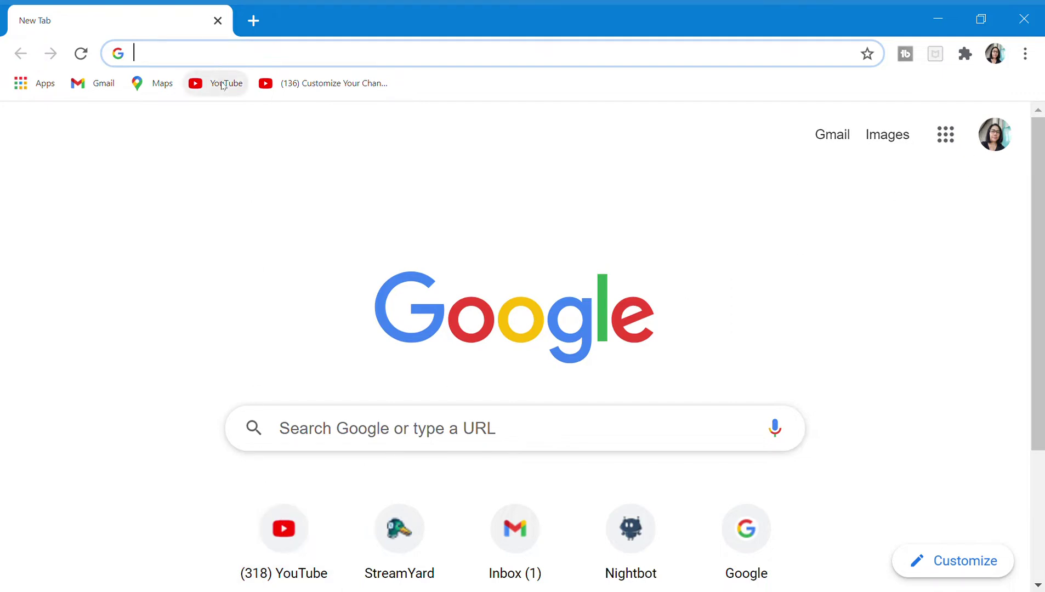
Open YouTube and launch TubeBuddy's Keyword Explorer
{"action": "left_click", "coordinate": [224, 84]}
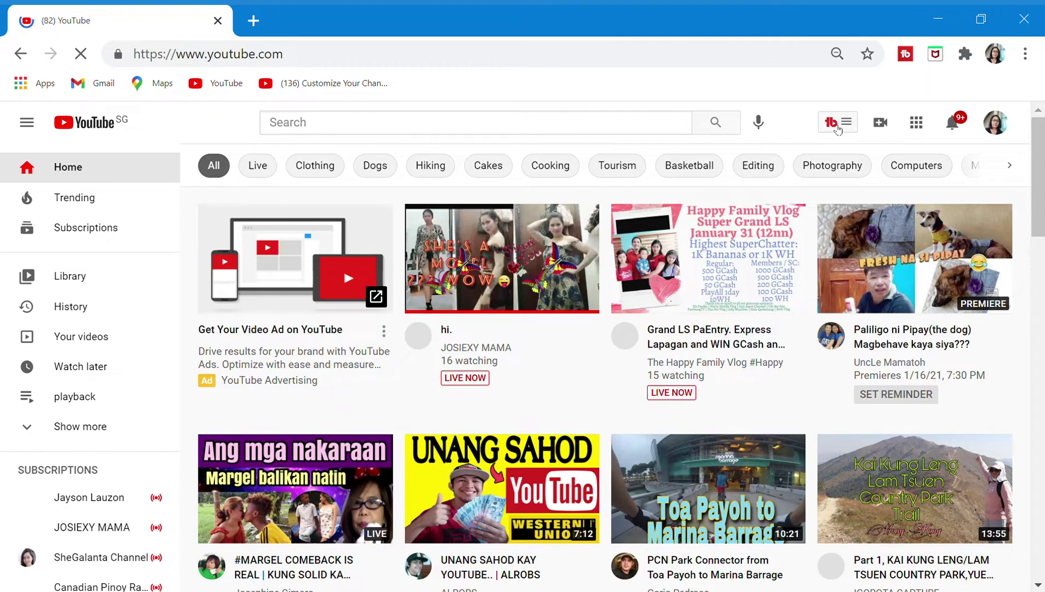
{"action": "left_click", "coordinate": [837, 128]}
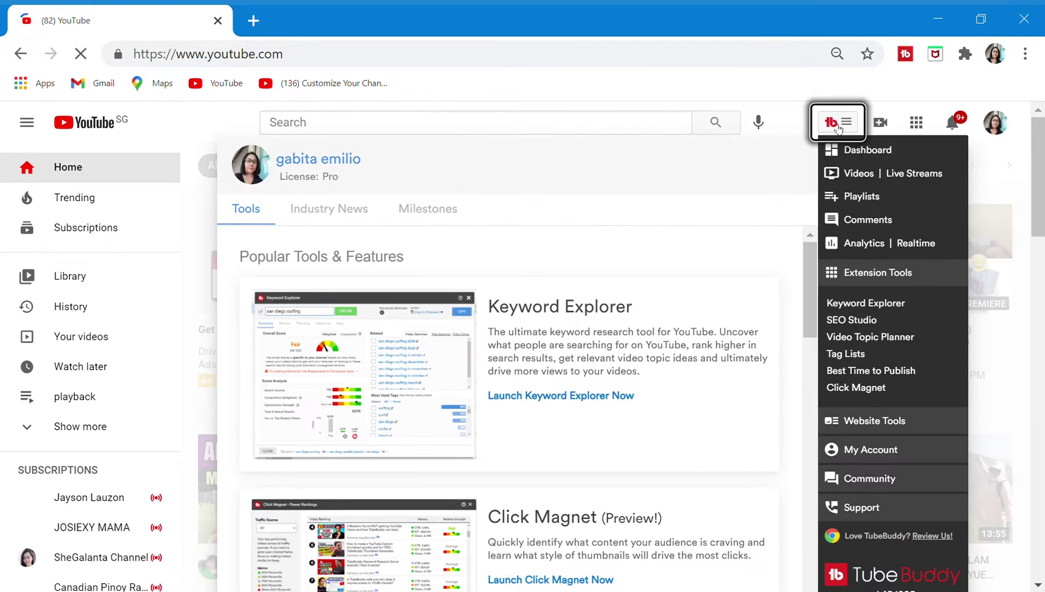
{"action": "left_click", "coordinate": [874, 305]}
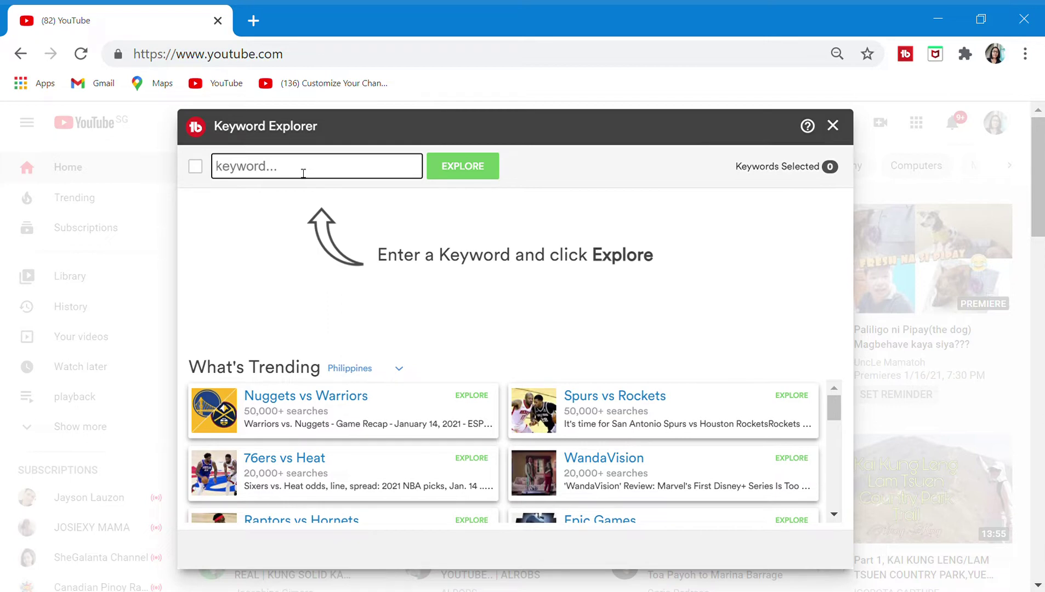
Explore the keyword "fashion haul" to get its score and related searches
{"action": "type", "text": "fashion"}
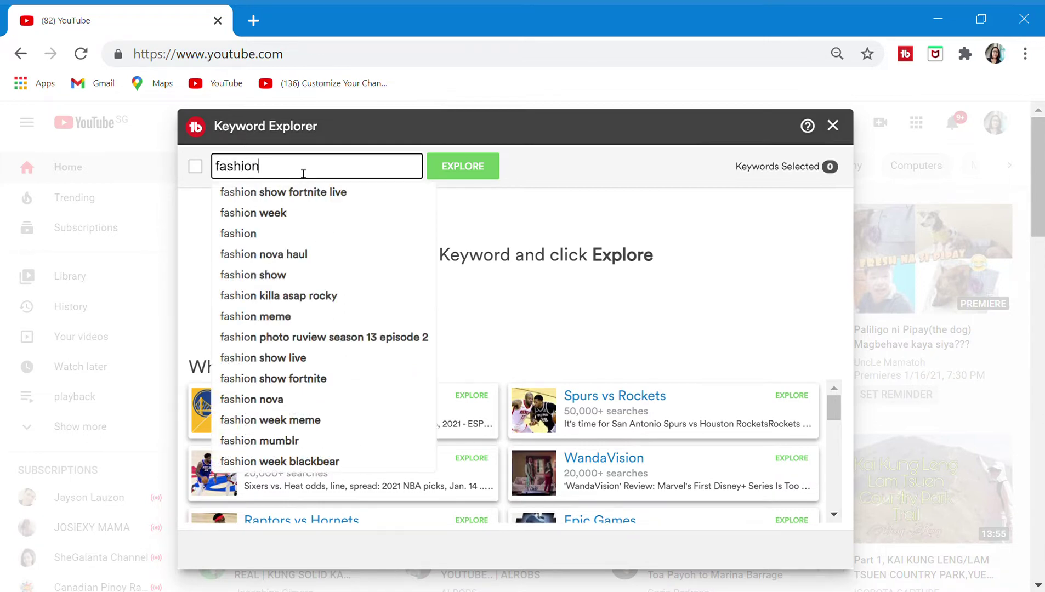
{"action": "type", "text": " haul"}
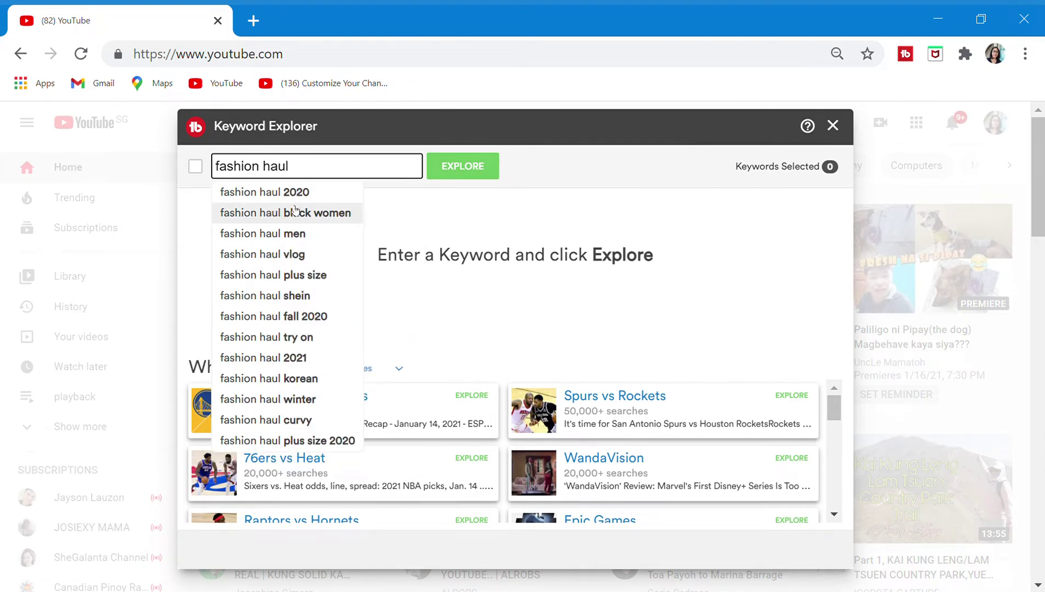
{"action": "left_click", "coordinate": [474, 167]}
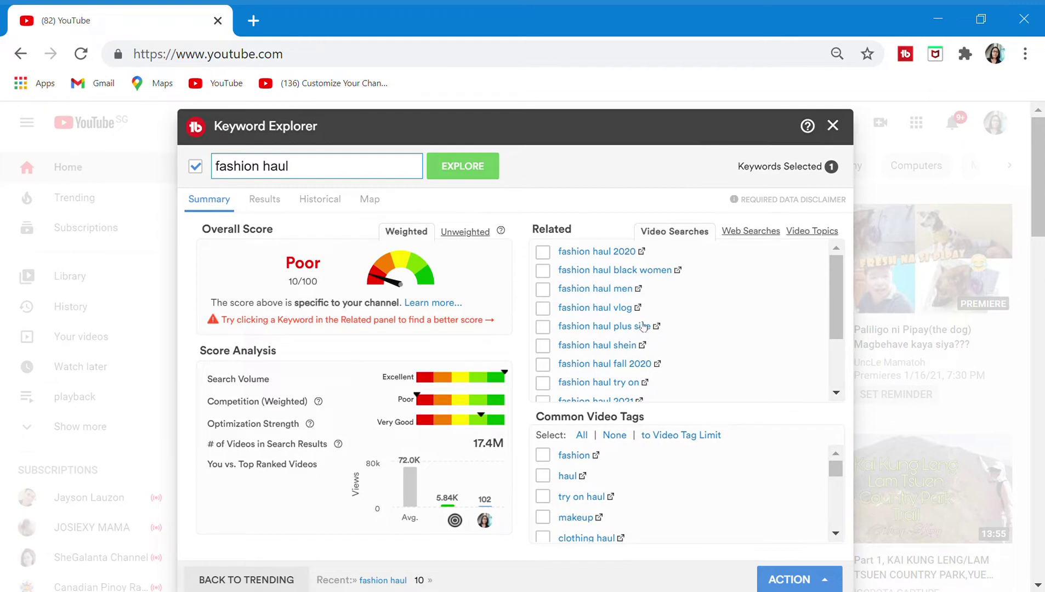
Explore the related search "fashion haul black women" and the same phrase extended to "fashion haul black women 2021"
{"action": "scroll", "coordinate": [639, 325], "scroll_direction": "down", "scroll_amount": 3}
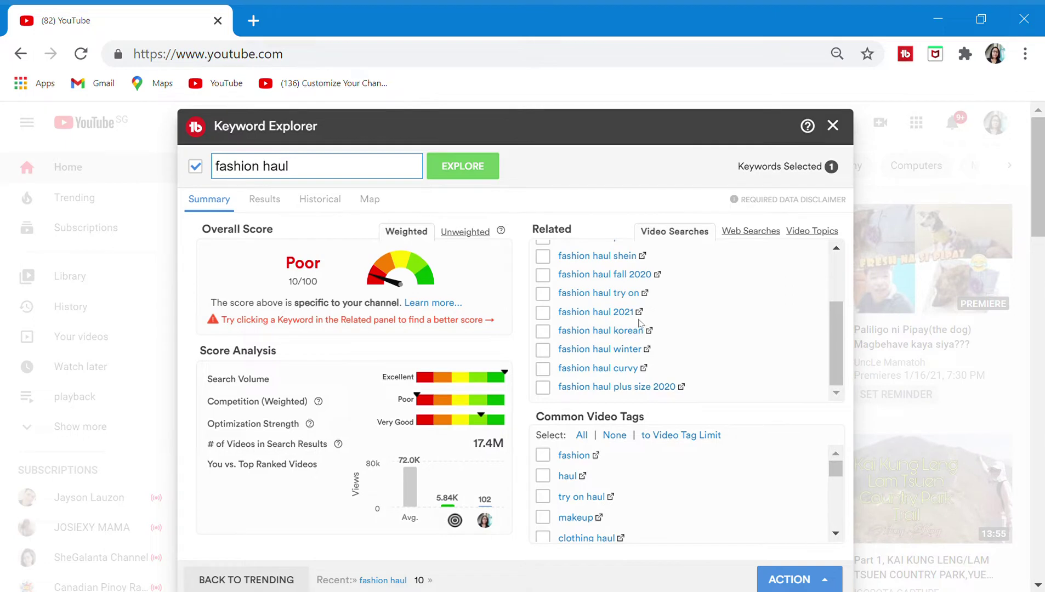
{"action": "scroll", "coordinate": [639, 324], "scroll_direction": "up", "scroll_amount": 3}
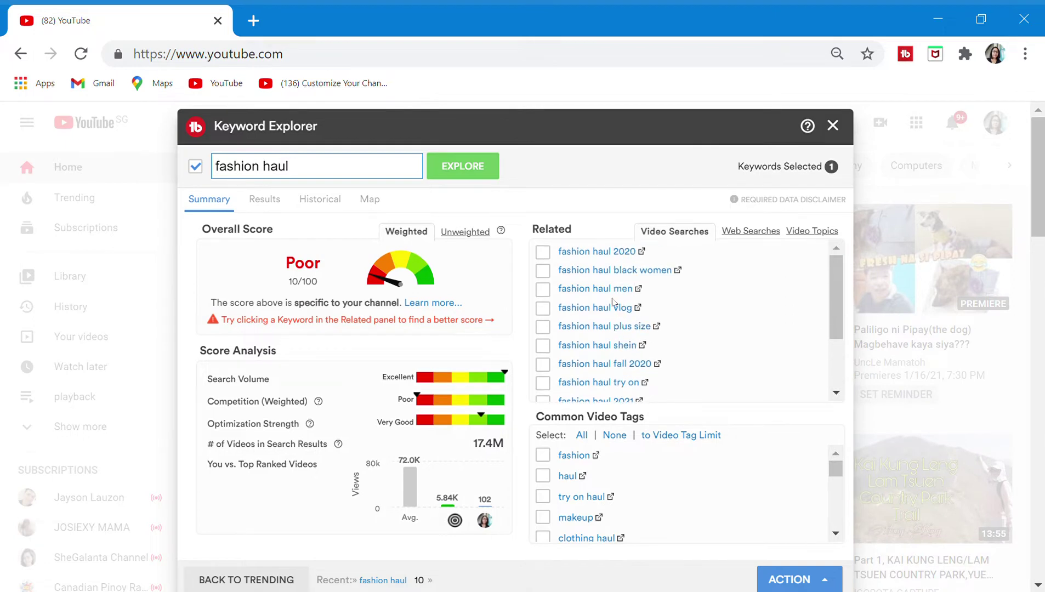
{"action": "left_click", "coordinate": [607, 277]}
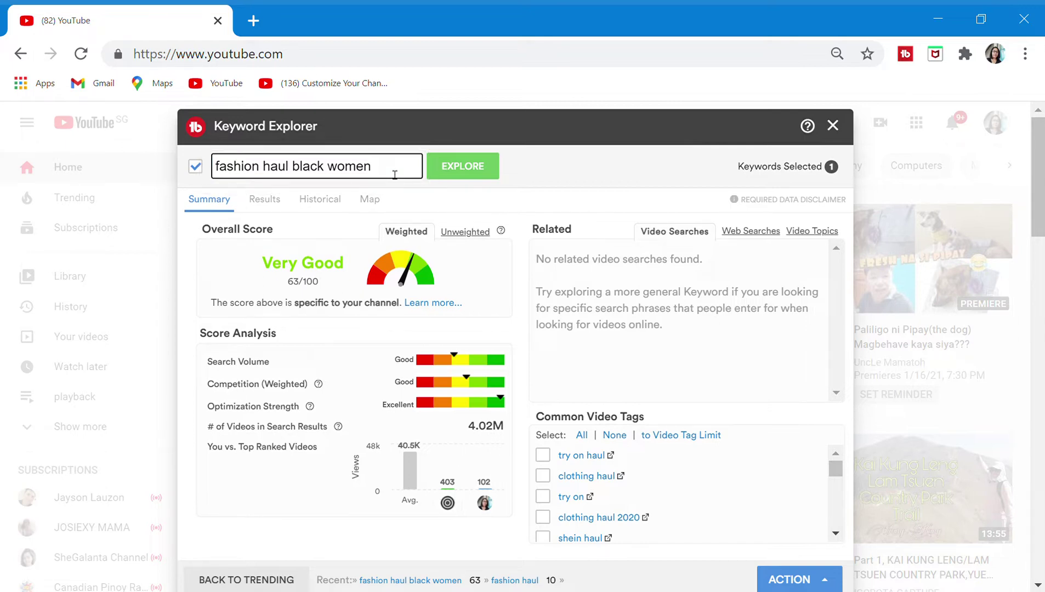
{"action": "type", "text": "021"}
{"action": "left_click", "coordinate": [473, 172]}
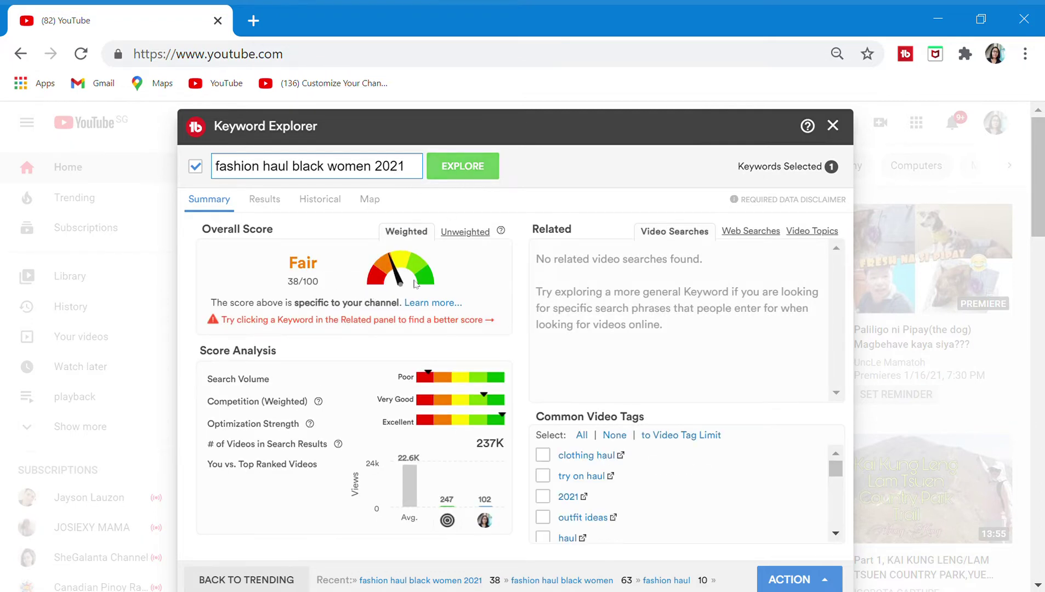
Replace the keyword with the suggestion "fashion designing for beginners" and explore its related search "fashion designing for beginners class 1"
{"action": "left_click", "coordinate": [418, 171]}
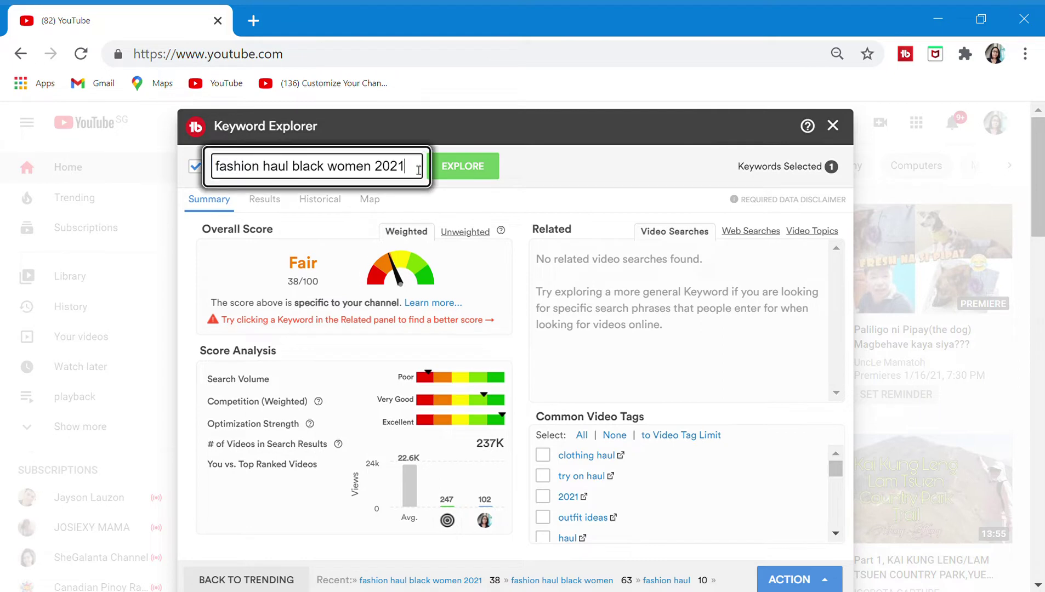
{"action": "key", "text": "BackSpace"}
{"action": "key", "text": "BackSpace"}
{"action": "key", "text": "BackSpace"}
{"action": "key", "text": "BackSpace"}
{"action": "key", "text": "BackSpace"}
{"action": "key", "text": "BackSpace"}
{"action": "key", "text": "BackSpace"}
{"action": "key", "text": "BackSpace"}
{"action": "key", "text": "BackSpace"}
{"action": "key", "text": "BackSpace"}
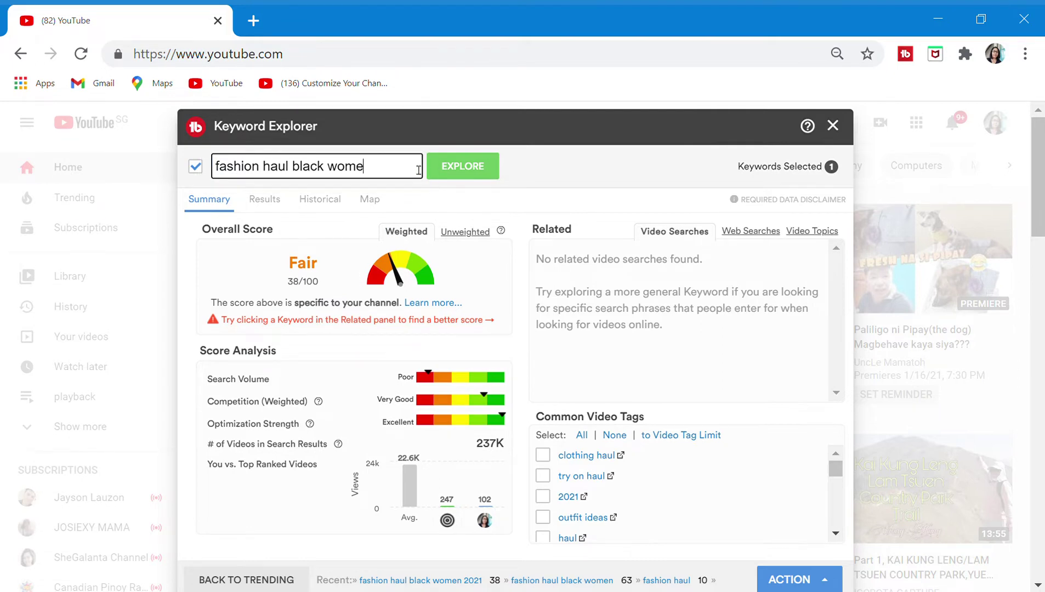
{"action": "key", "text": "BackSpace"}
{"action": "key", "text": "BackSpace"}
{"action": "key", "text": "BackSpace"}
{"action": "key", "text": "BackSpace"}
{"action": "key", "text": "BackSpace"}
{"action": "key", "text": "BackSpace"}
{"action": "key", "text": "BackSpace"}
{"action": "key", "text": "BackSpace"}
{"action": "key", "text": "BackSpace"}
{"action": "key", "text": "BackSpace"}
{"action": "key", "text": "BackSpace"}
{"action": "key", "text": "BackSpace"}
{"action": "key", "text": "BackSpace"}
{"action": "key", "text": "BackSpace"}
{"action": "key", "text": "BackSpace"}
{"action": "key", "text": "BackSpace"}
{"action": "key", "text": "BackSpace"}
{"action": "key", "text": "BackSpace"}
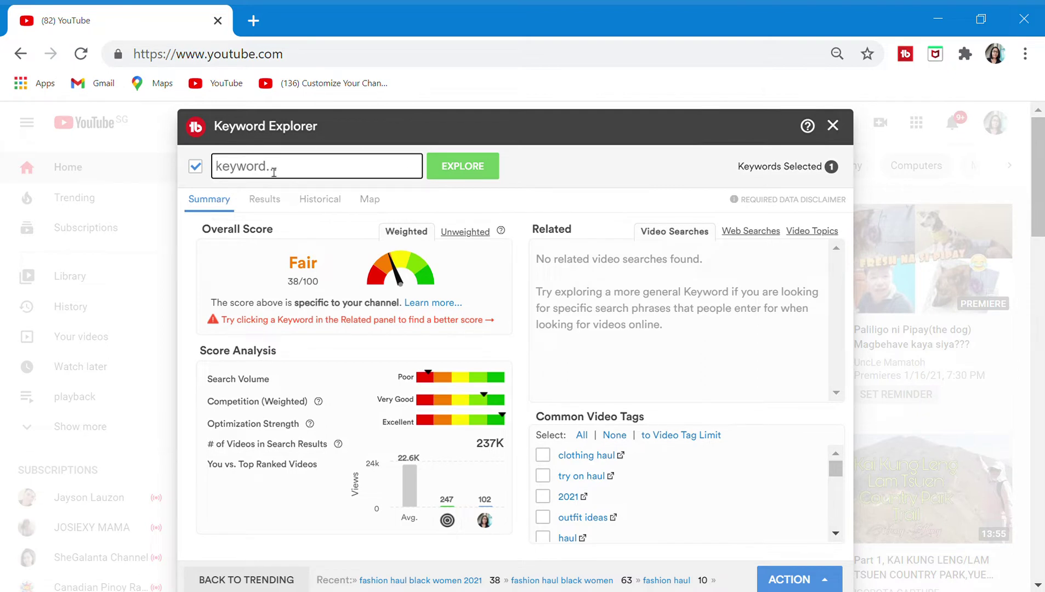
{"action": "type", "text": "fashion d"}
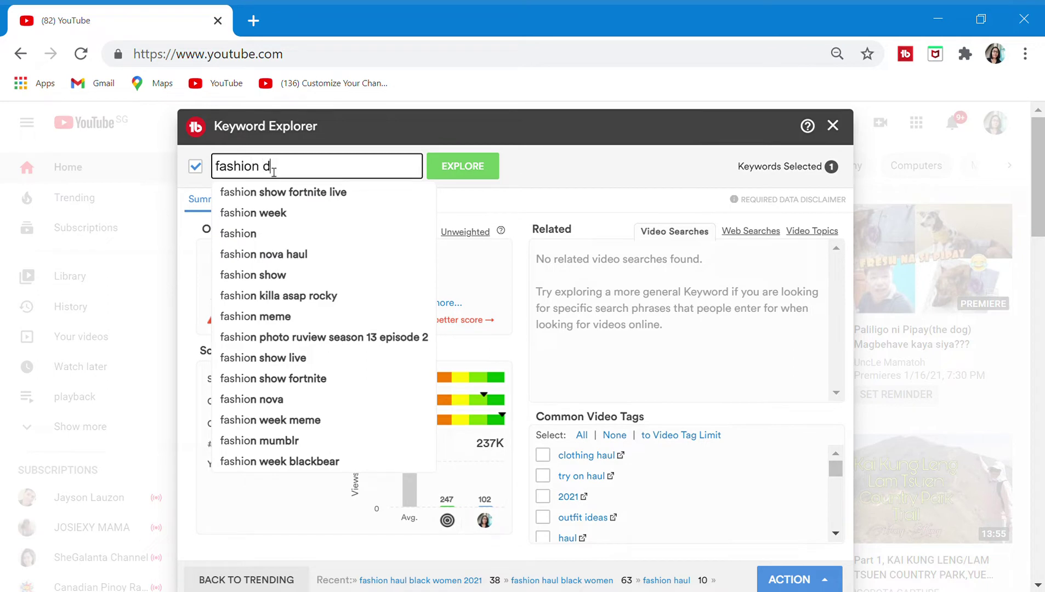
{"action": "type", "text": "esigns"}
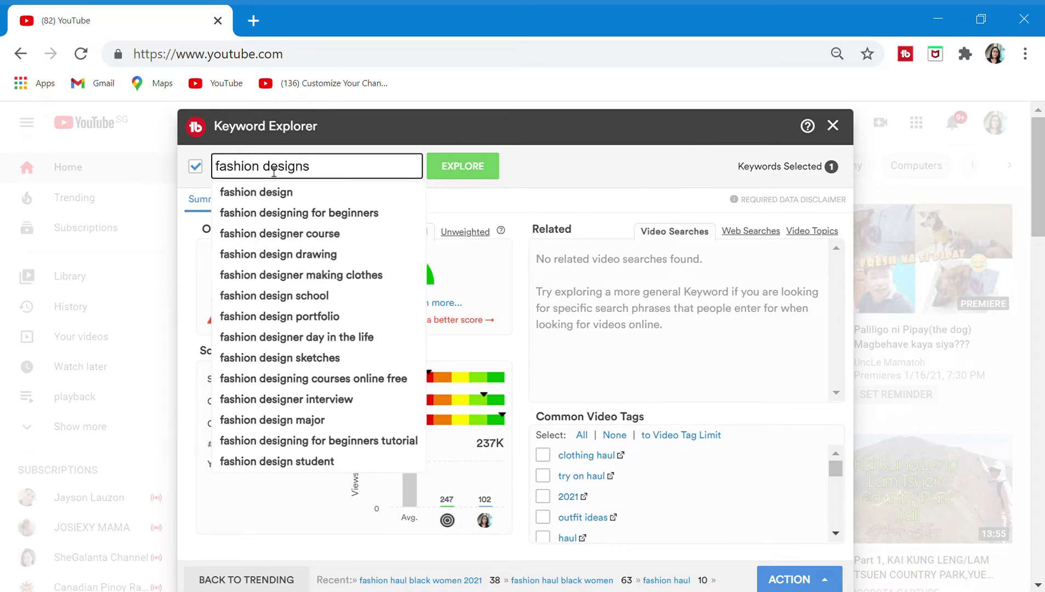
{"action": "left_click", "coordinate": [332, 214]}
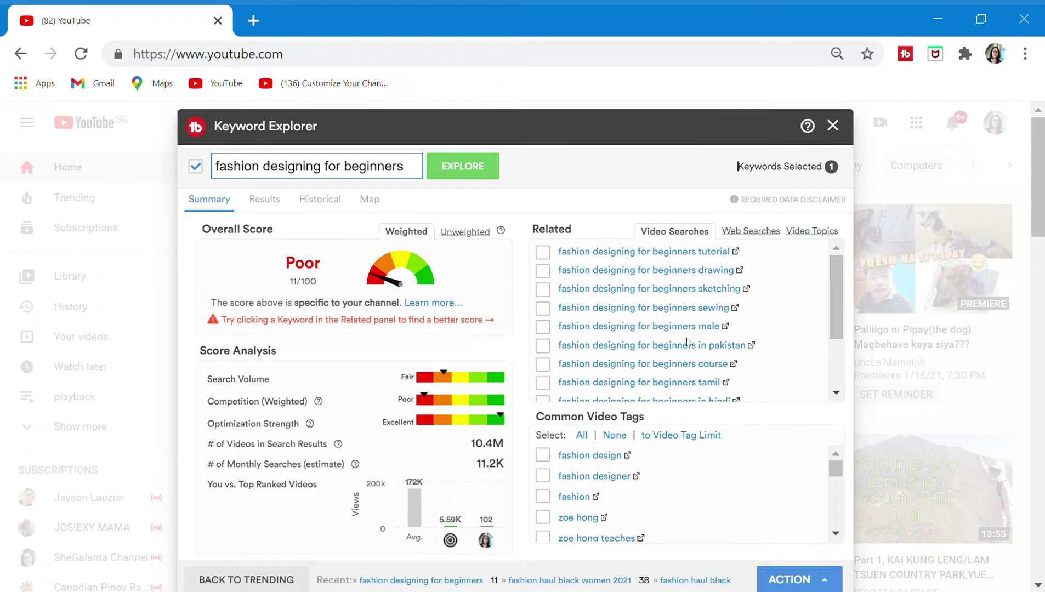
{"action": "scroll", "coordinate": [686, 374], "scroll_direction": "down", "scroll_amount": 3}
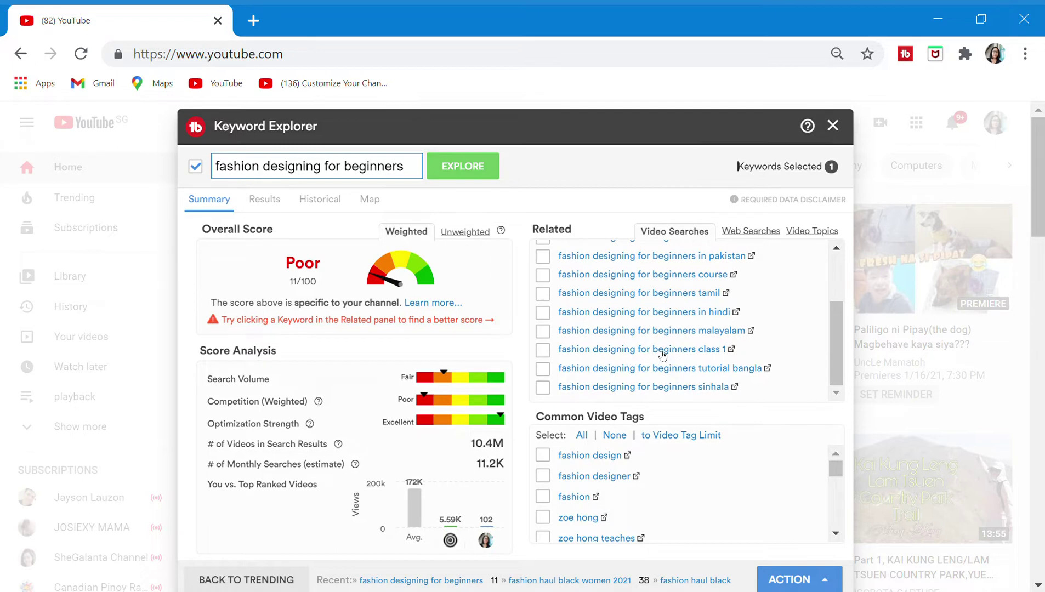
{"action": "left_click", "coordinate": [674, 350]}
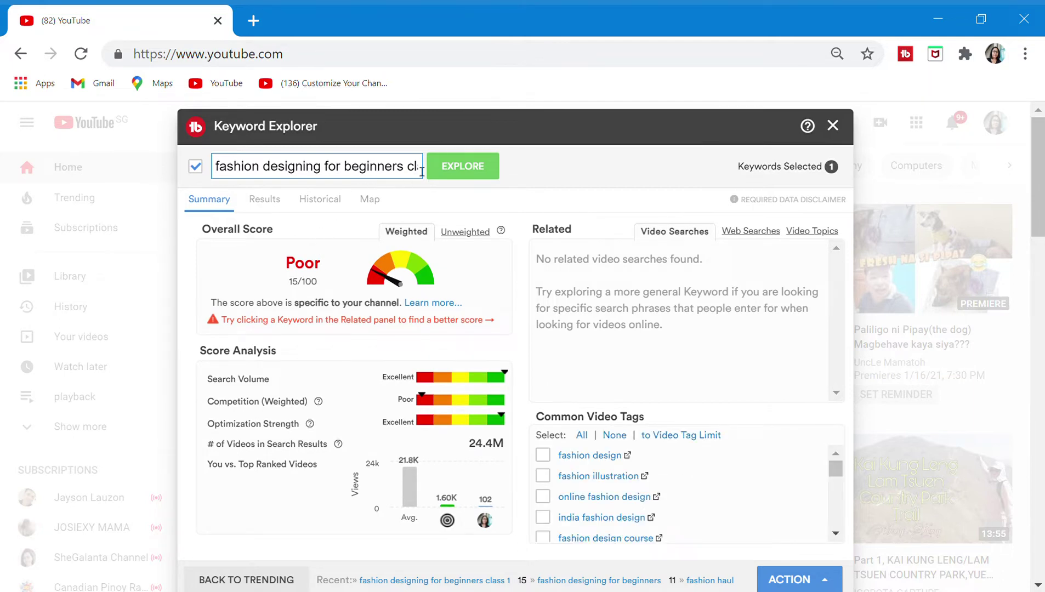
Clear the keyword, enter "karekare" and explore the suggestion "karekare panlasang pinoy"
{"action": "key", "text": "BackSpace"}
{"action": "key", "text": "BackSpace"}
{"action": "key", "text": "BackSpace"}
{"action": "key", "text": "BackSpace"}
{"action": "key", "text": "BackSpace"}
{"action": "key", "text": "BackSpace"}
{"action": "key", "text": "BackSpace"}
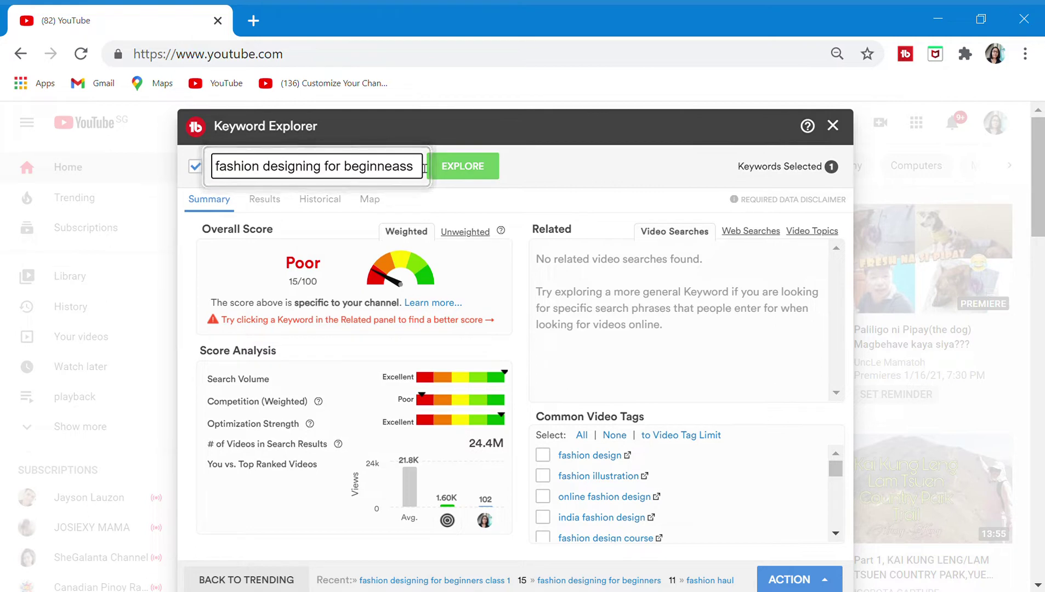
{"action": "key", "text": "BackSpace"}
{"action": "key", "text": "BackSpace"}
{"action": "key", "text": "BackSpace"}
{"action": "key", "text": "BackSpace"}
{"action": "key", "text": "BackSpace"}
{"action": "key", "text": "BackSpace"}
{"action": "key", "text": "BackSpace"}
{"action": "key", "text": "BackSpace"}
{"action": "key", "text": "BackSpace"}
{"action": "key", "text": "BackSpace"}
{"action": "key", "text": "BackSpace"}
{"action": "key", "text": "BackSpace"}
{"action": "key", "text": "BackSpace"}
{"action": "key", "text": "BackSpace"}
{"action": "key", "text": "BackSpace"}
{"action": "key", "text": "BackSpace"}
{"action": "key", "text": "BackSpace"}
{"action": "key", "text": "BackSpace"}
{"action": "key", "text": "BackSpace"}
{"action": "key", "text": "BackSpace"}
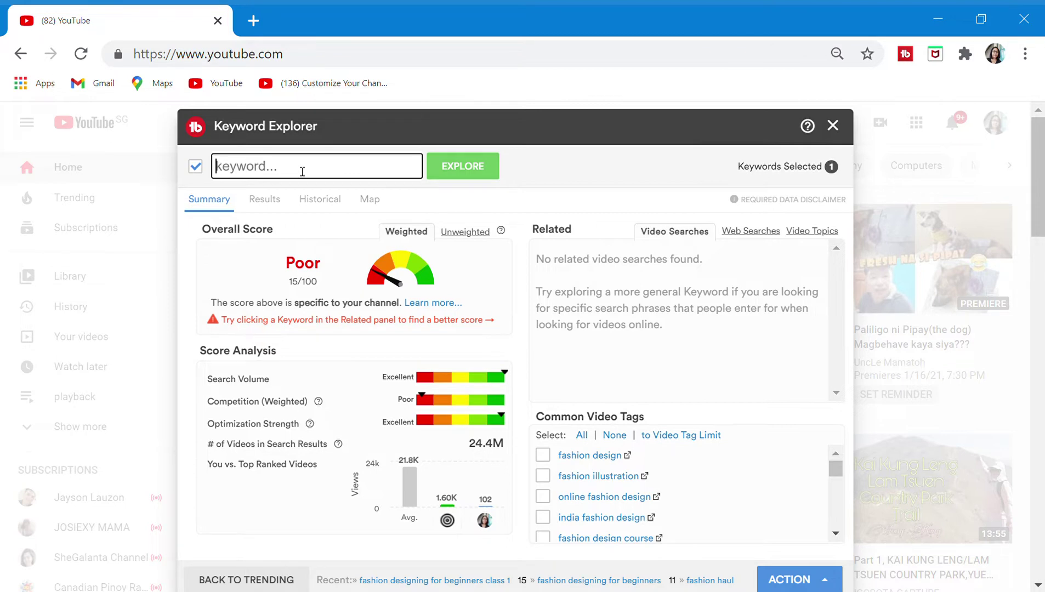
{"action": "type", "text": "karekare"}
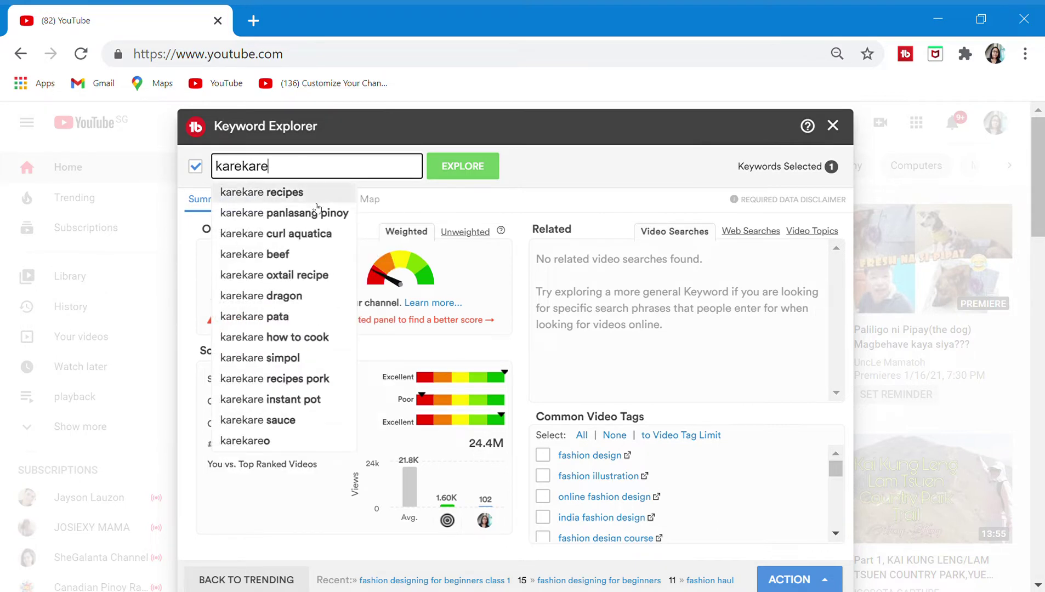
{"action": "left_click", "coordinate": [317, 212]}
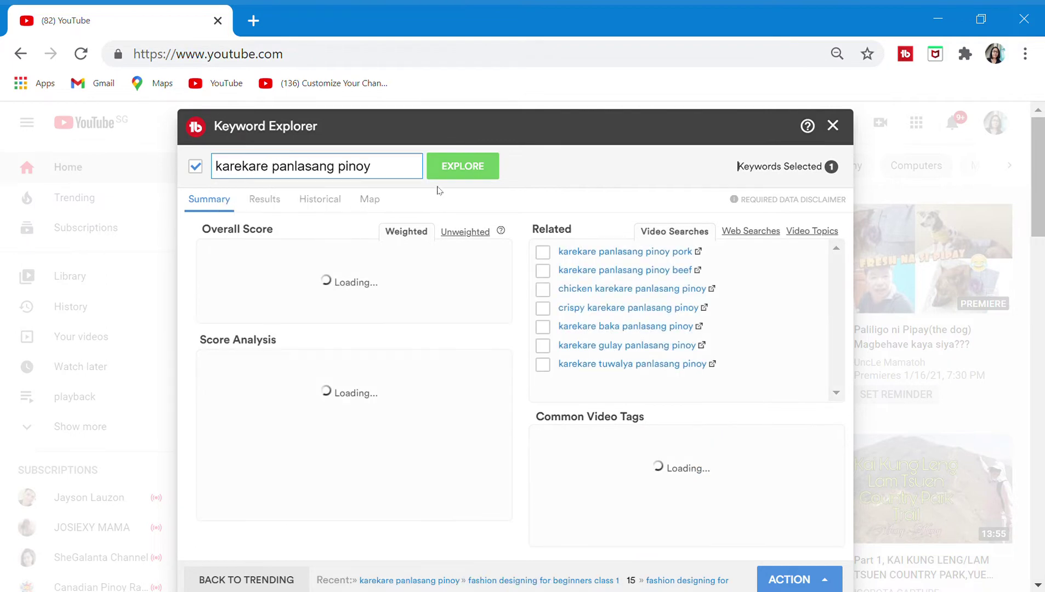
{"action": "left_click", "coordinate": [461, 166]}
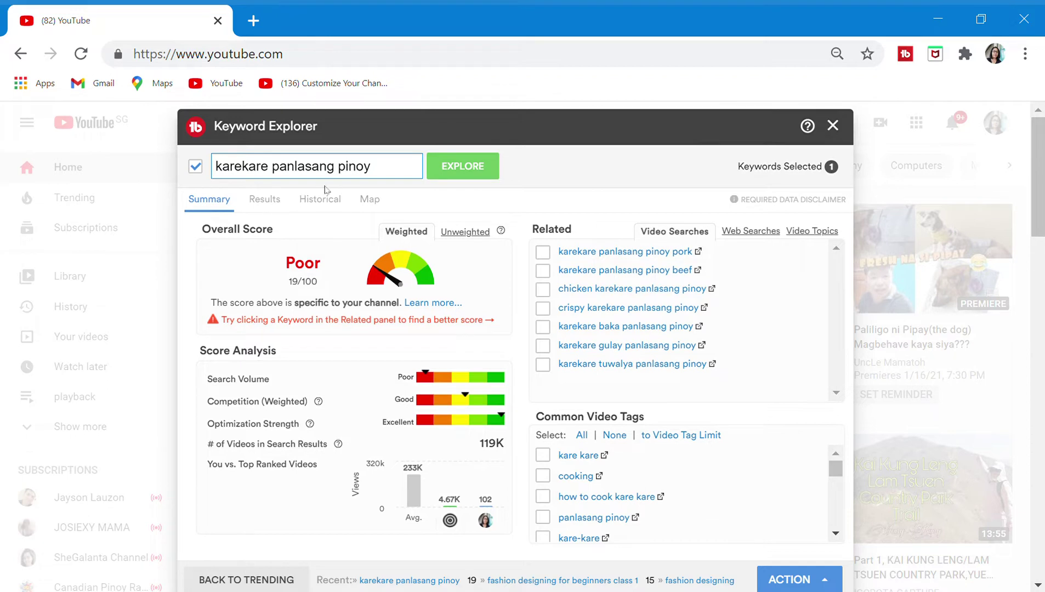
Extend the keyword to "karekare panlasang pinoy beef" and explore it
{"action": "left_click", "coordinate": [389, 174]}
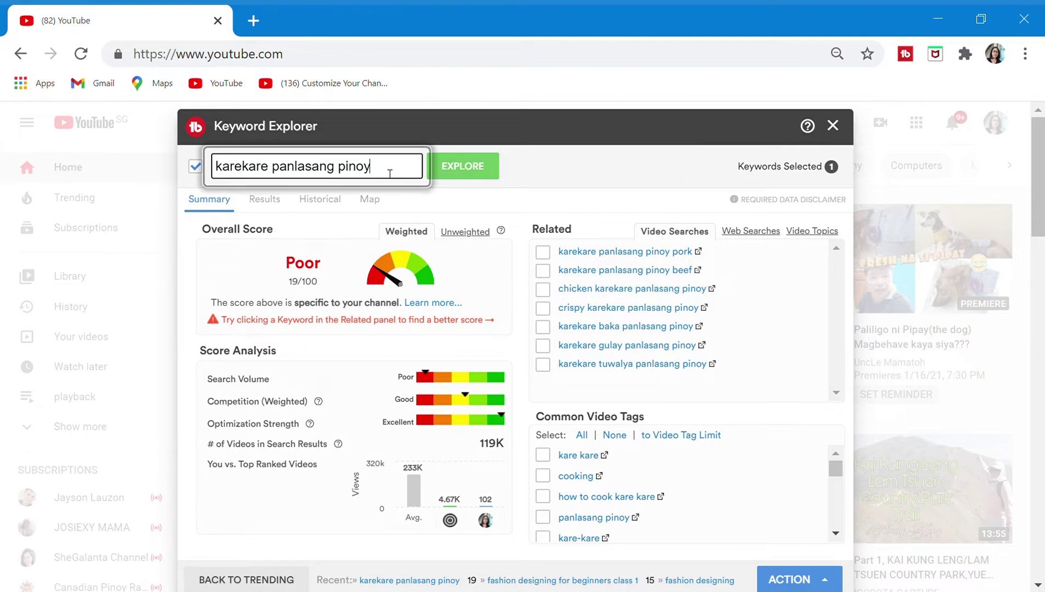
{"action": "type", "text": "beef"}
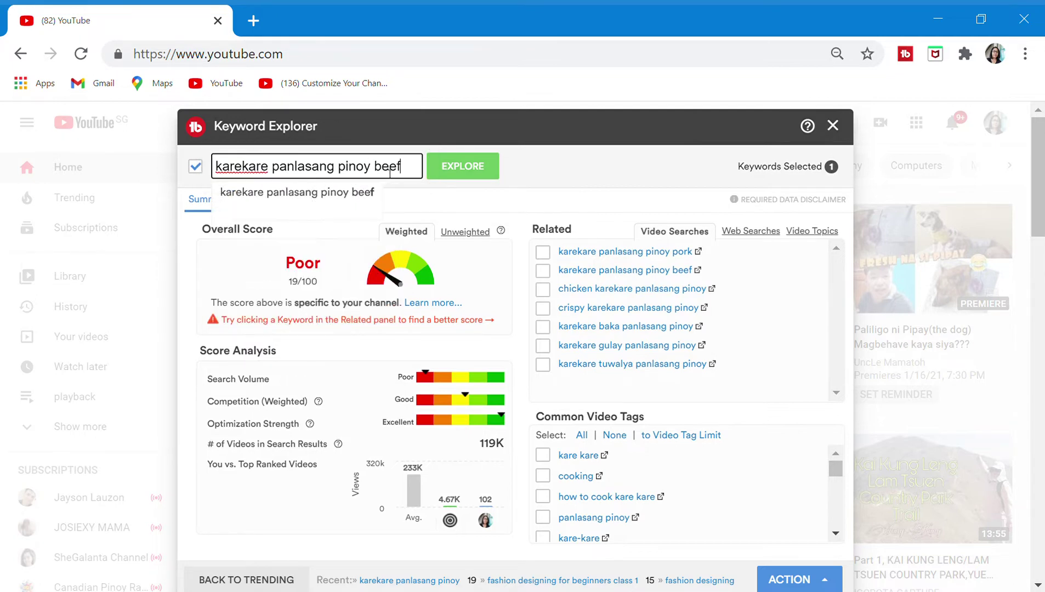
{"action": "left_click", "coordinate": [448, 169]}
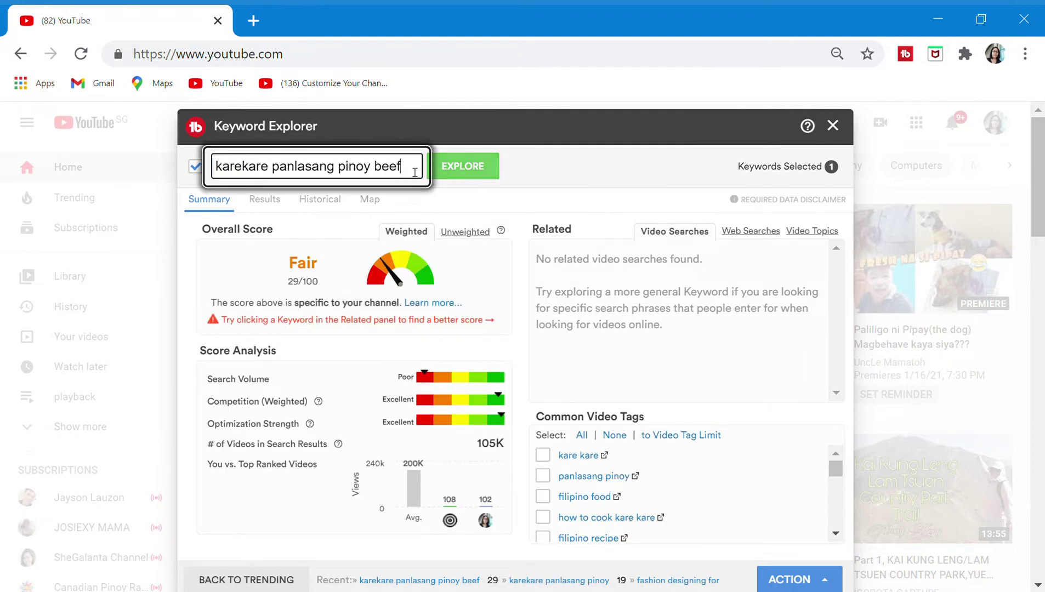
Shorten the keyword to "karekare panlasang p" and explore the suggestion "karekare gulay panlasang pinoy"
{"action": "key", "text": "BackSpace"}
{"action": "key", "text": "BackSpace"}
{"action": "key", "text": "BackSpace"}
{"action": "key", "text": "BackSpace"}
{"action": "key", "text": "BackSpace"}
{"action": "key", "text": "BackSpace"}
{"action": "key", "text": "BackSpace"}
{"action": "key", "text": "BackSpace"}
{"action": "key", "text": "BackSpace"}
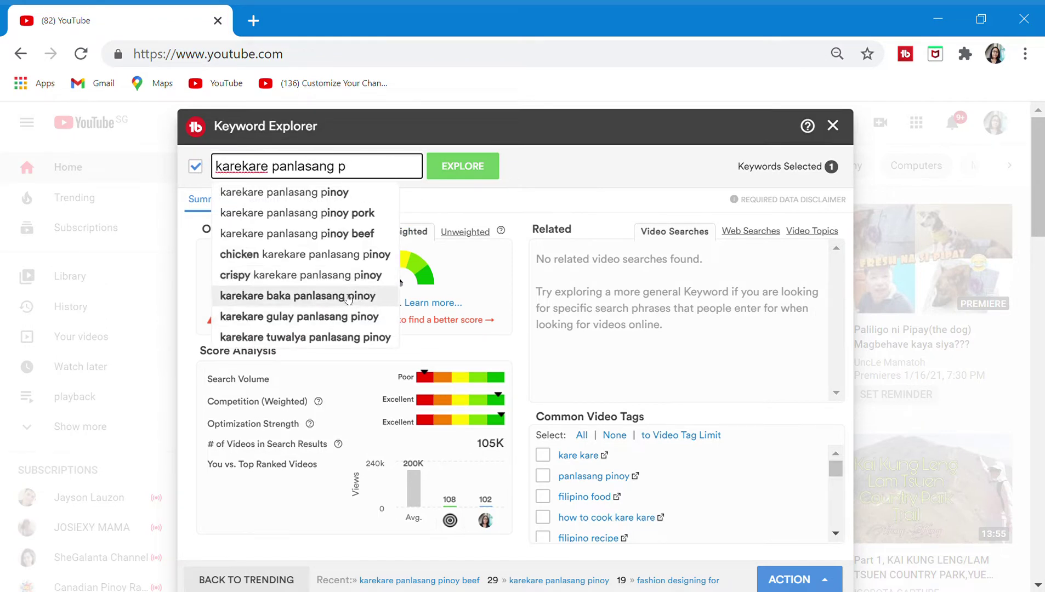
{"action": "left_click", "coordinate": [340, 322]}
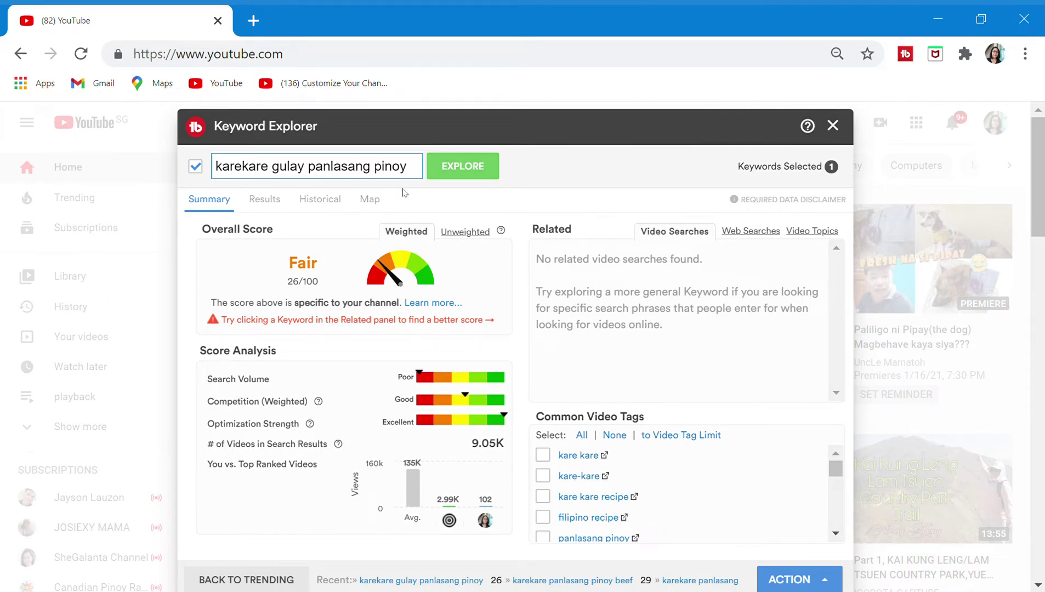
Replace the keyword with the suggestion "baking videos" and explore its related search "baking videos compilation"
{"action": "left_click", "coordinate": [417, 169]}
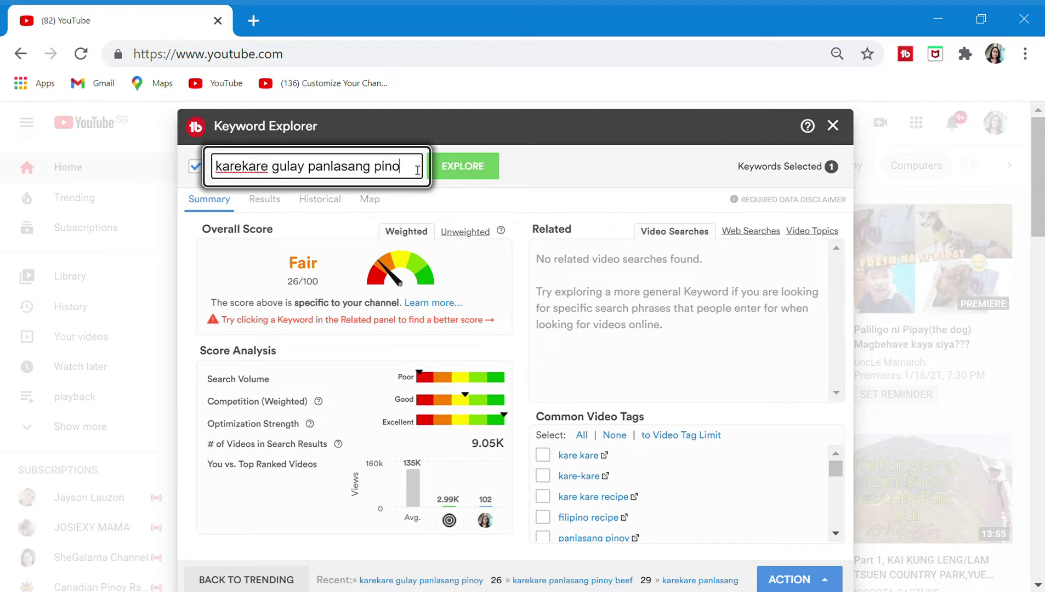
{"action": "key", "text": "BackSpace"}
{"action": "key", "text": "BackSpace"}
{"action": "key", "text": "BackSpace"}
{"action": "key", "text": "BackSpace"}
{"action": "key", "text": "BackSpace"}
{"action": "key", "text": "BackSpace"}
{"action": "key", "text": "BackSpace"}
{"action": "key", "text": "BackSpace"}
{"action": "key", "text": "BackSpace"}
{"action": "key", "text": "BackSpace"}
{"action": "key", "text": "BackSpace"}
{"action": "key", "text": "BackSpace"}
{"action": "key", "text": "BackSpace"}
{"action": "key", "text": "BackSpace"}
{"action": "key", "text": "BackSpace"}
{"action": "key", "text": "BackSpace"}
{"action": "key", "text": "BackSpace"}
{"action": "key", "text": "BackSpace"}
{"action": "key", "text": "BackSpace"}
{"action": "key", "text": "BackSpace"}
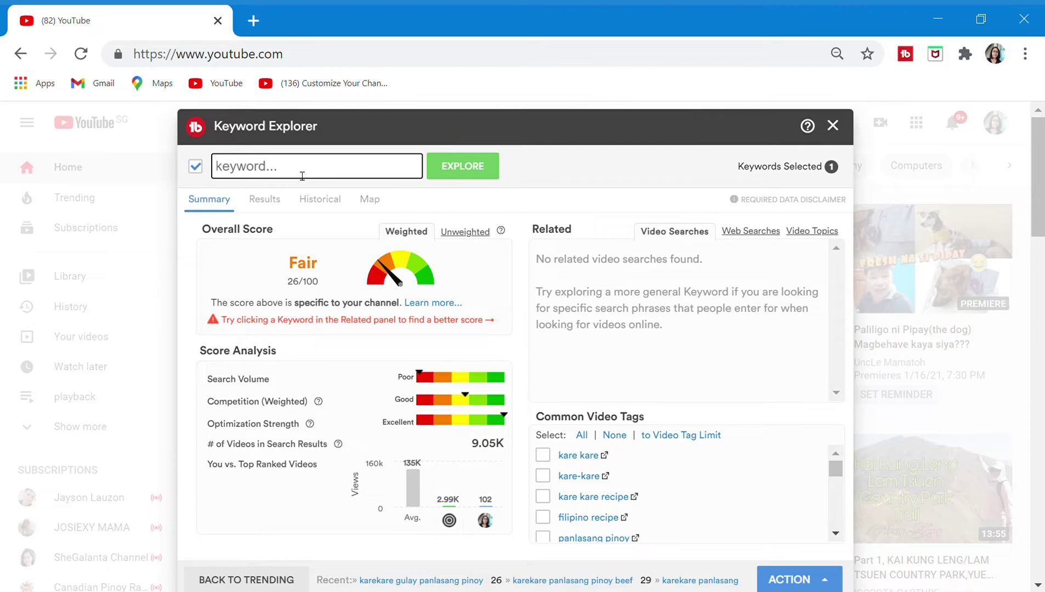
{"action": "type", "text": "ba"}
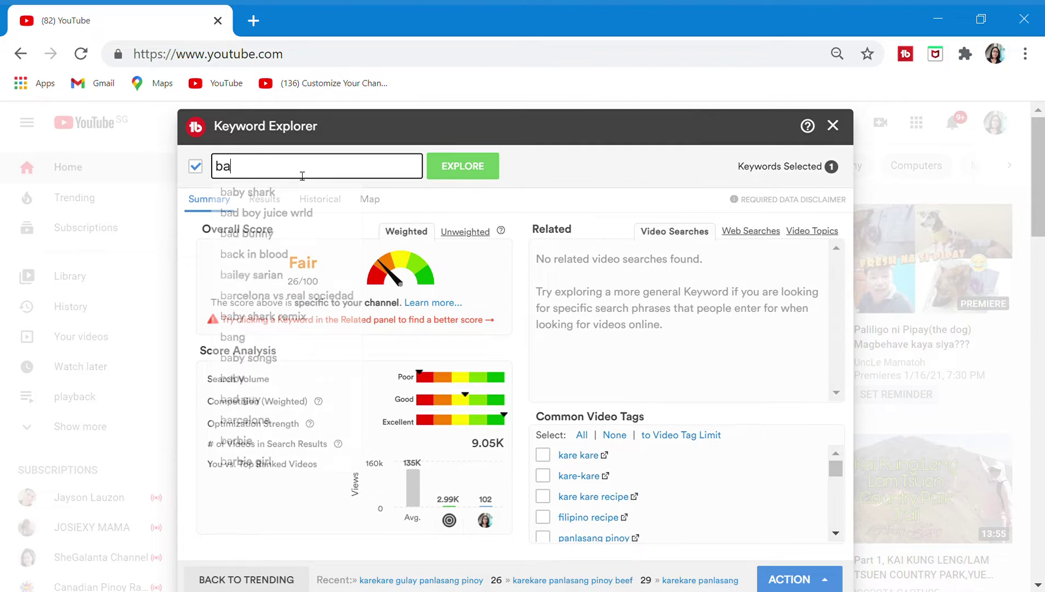
{"action": "type", "text": "king"}
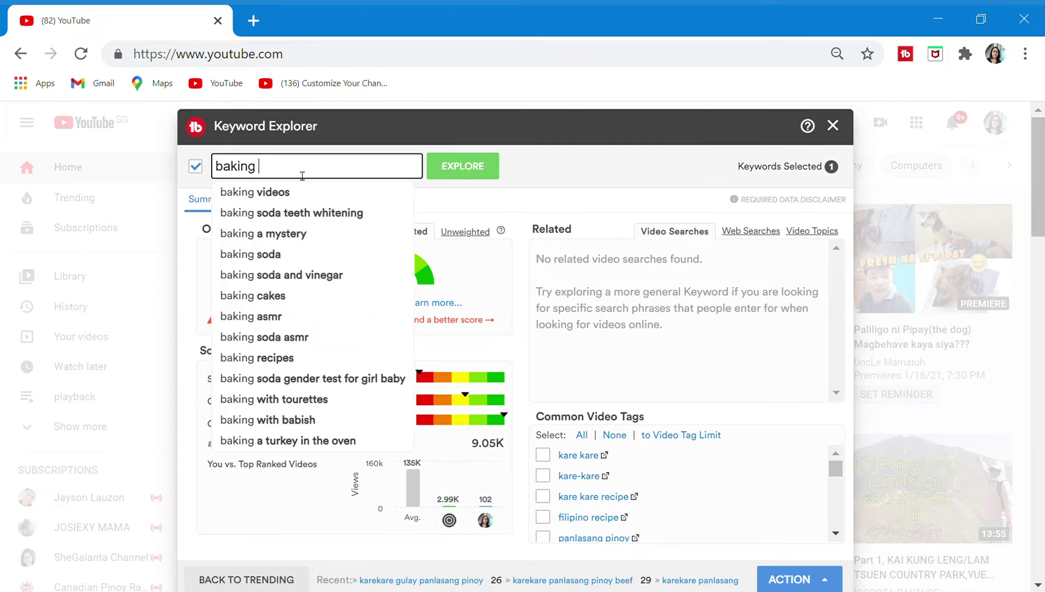
{"action": "left_click", "coordinate": [272, 195]}
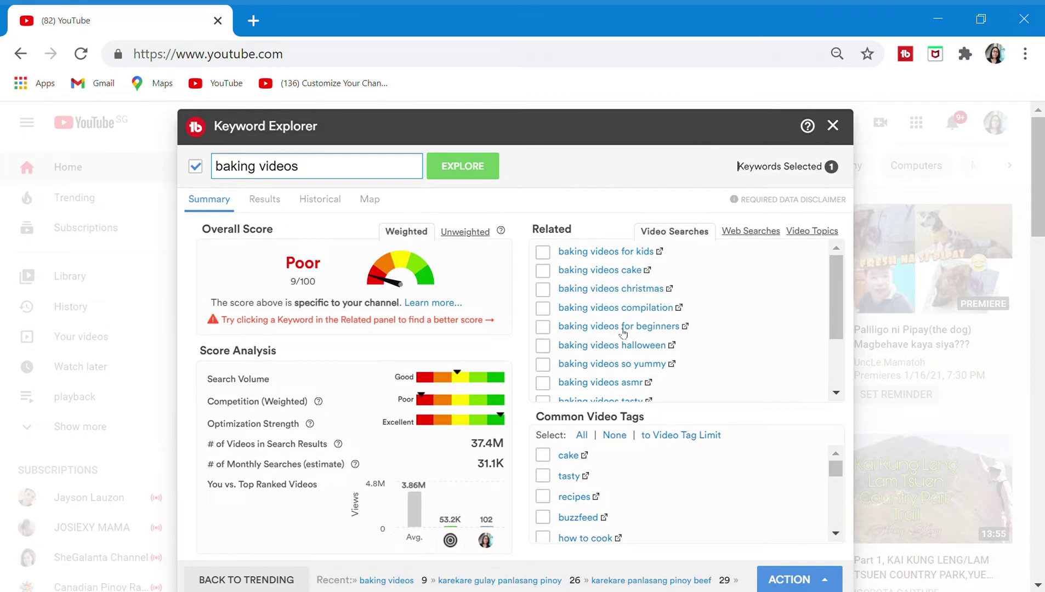
{"action": "left_click", "coordinate": [620, 308]}
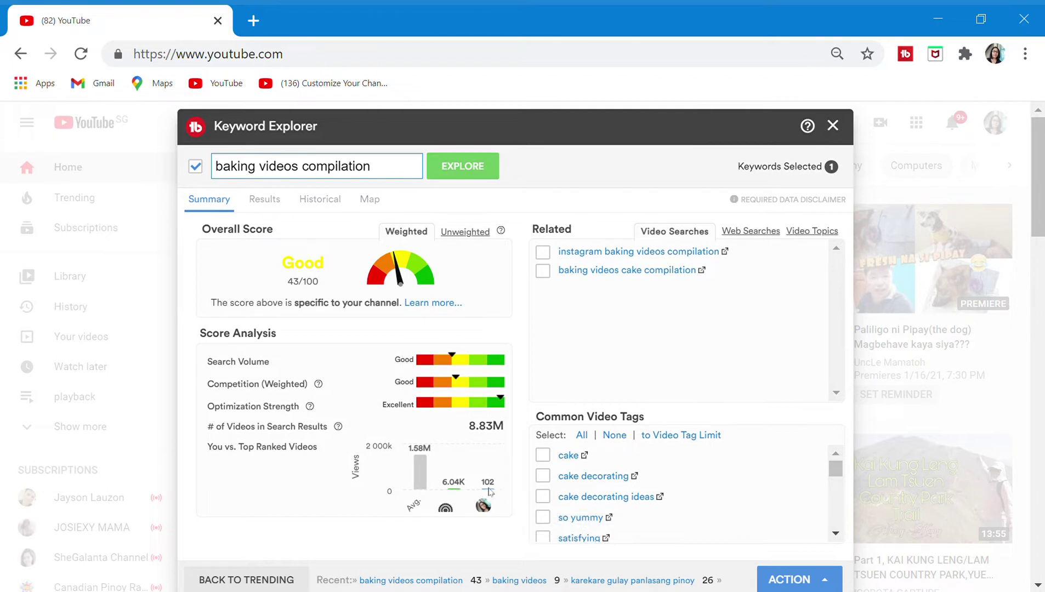
{"action": "scroll", "coordinate": [512, 482], "scroll_direction": "down", "scroll_amount": 2}
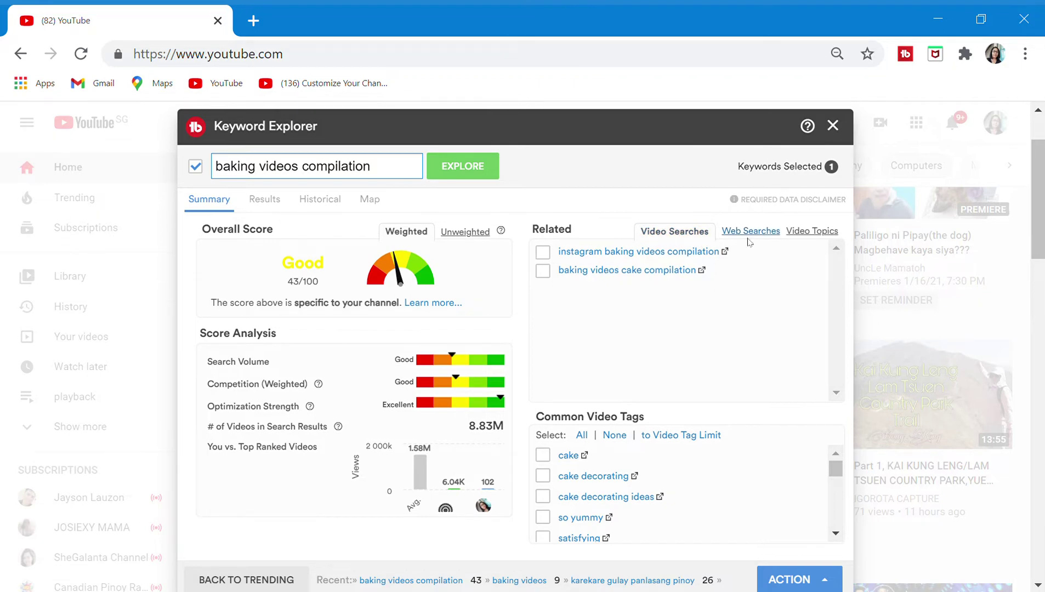
Explore the related search "baking videos cake compilation" and switch its overall score to unweighted
{"action": "left_click", "coordinate": [619, 271]}
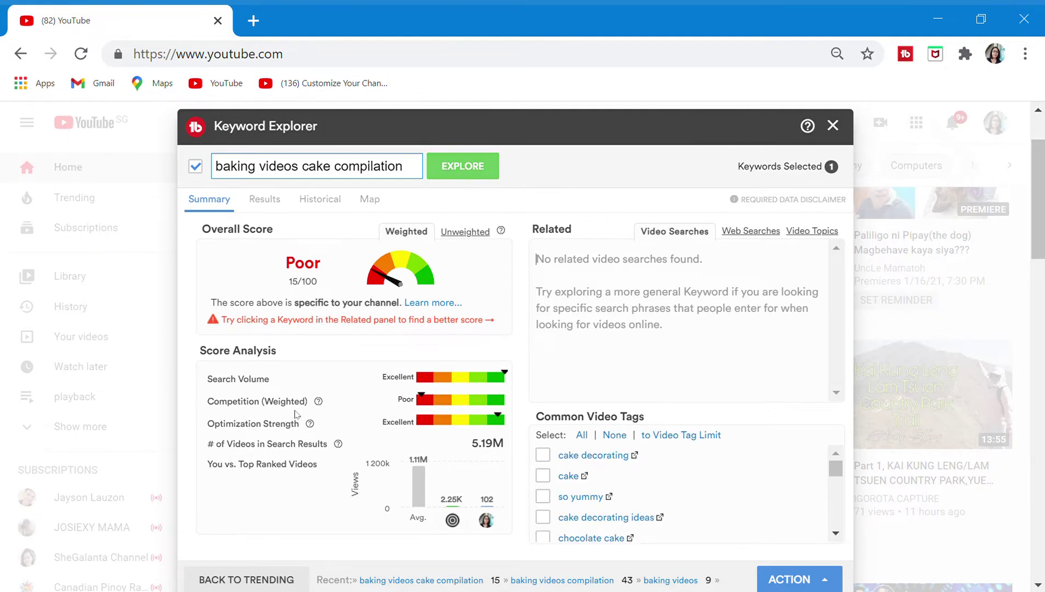
{"action": "left_click", "coordinate": [475, 232]}
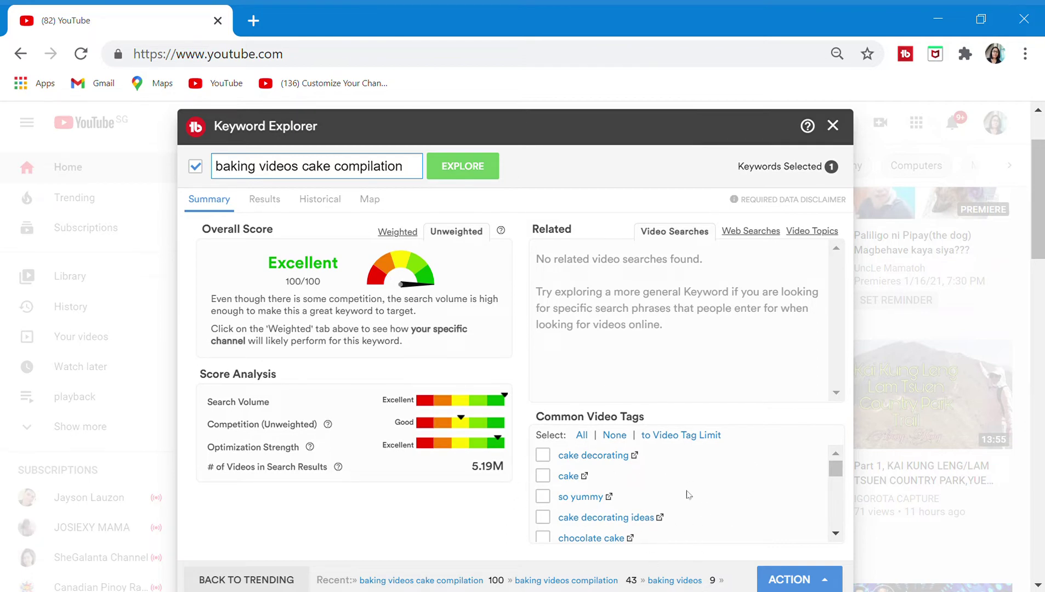
Look through the common video tags listed for "baking videos cake compilation"
{"action": "scroll", "coordinate": [839, 504], "scroll_direction": "down", "scroll_amount": 5}
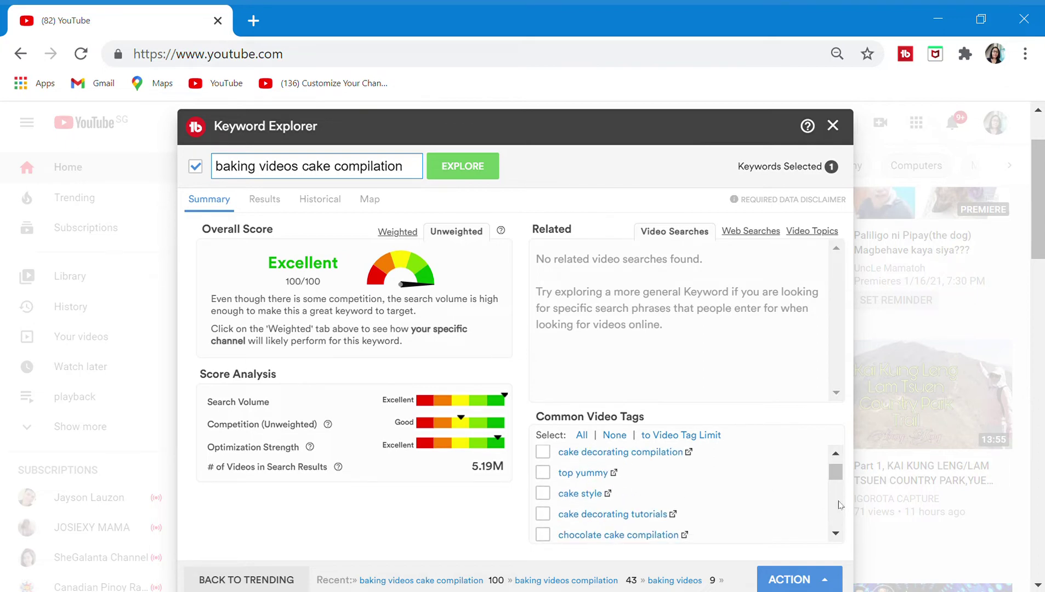
{"action": "scroll", "coordinate": [839, 505], "scroll_direction": "down", "scroll_amount": 3}
{"action": "scroll", "coordinate": [839, 505], "scroll_direction": "up", "scroll_amount": 5}
{"action": "scroll", "coordinate": [651, 505], "scroll_direction": "down", "scroll_amount": 8}
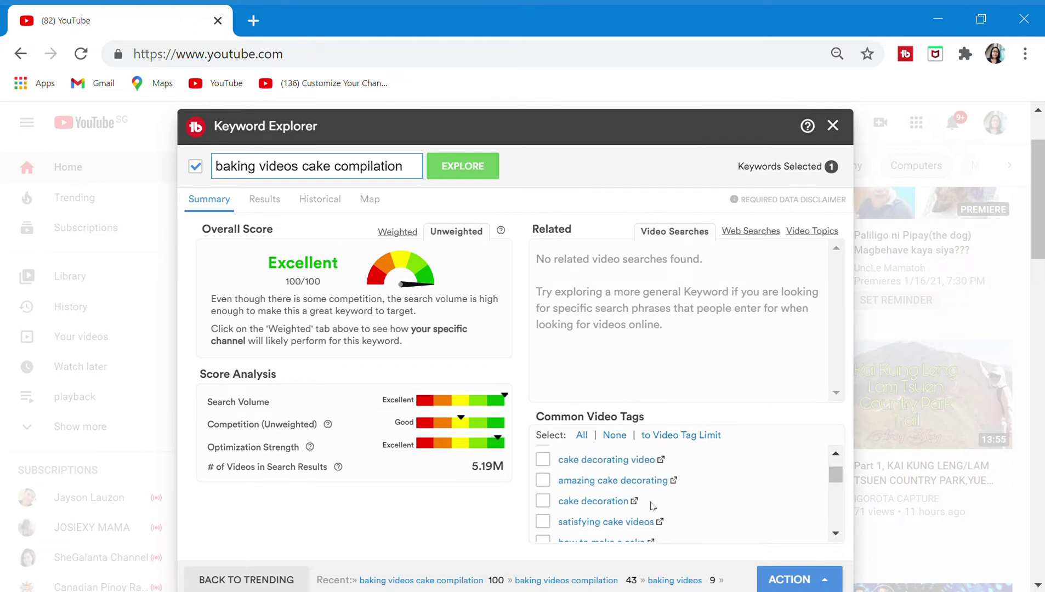
{"action": "scroll", "coordinate": [651, 505], "scroll_direction": "up", "scroll_amount": 8}
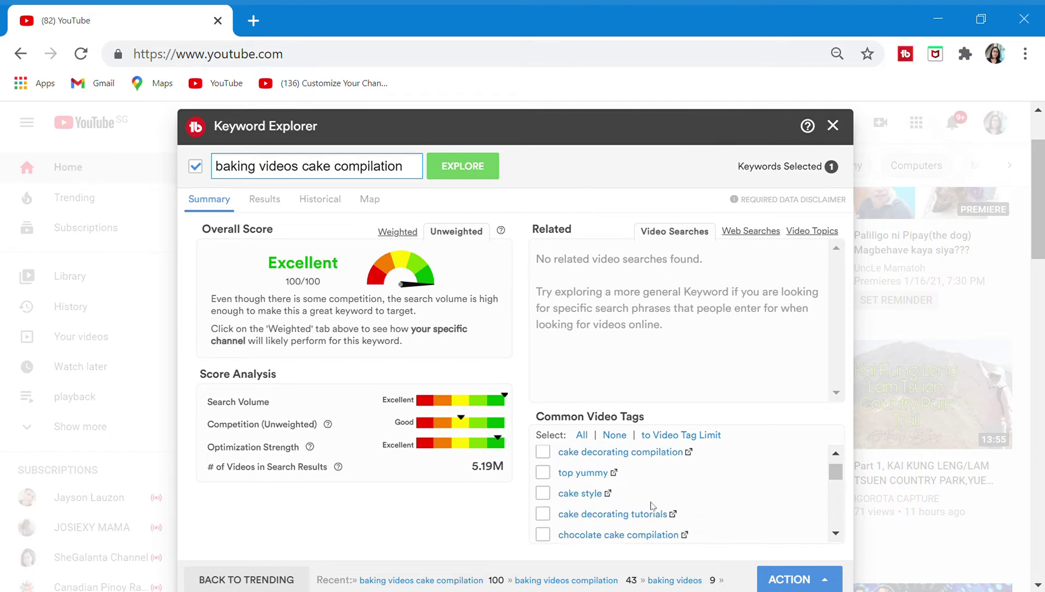
{"action": "scroll", "coordinate": [651, 505], "scroll_direction": "up", "scroll_amount": 3}
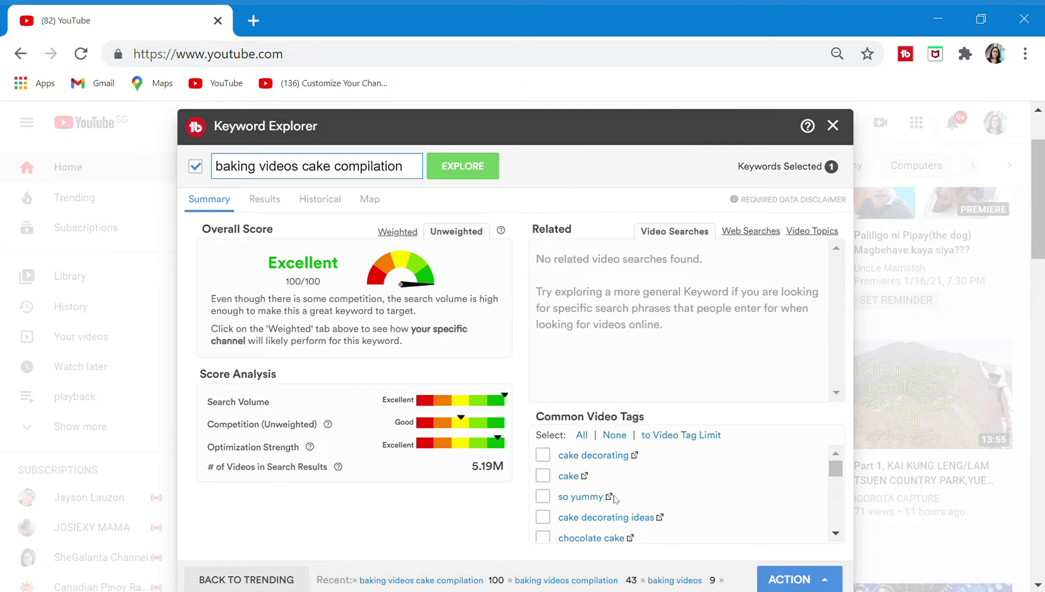
{"action": "scroll", "coordinate": [674, 469], "scroll_direction": "down", "scroll_amount": 3}
{"action": "scroll", "coordinate": [635, 486], "scroll_direction": "down", "scroll_amount": 3}
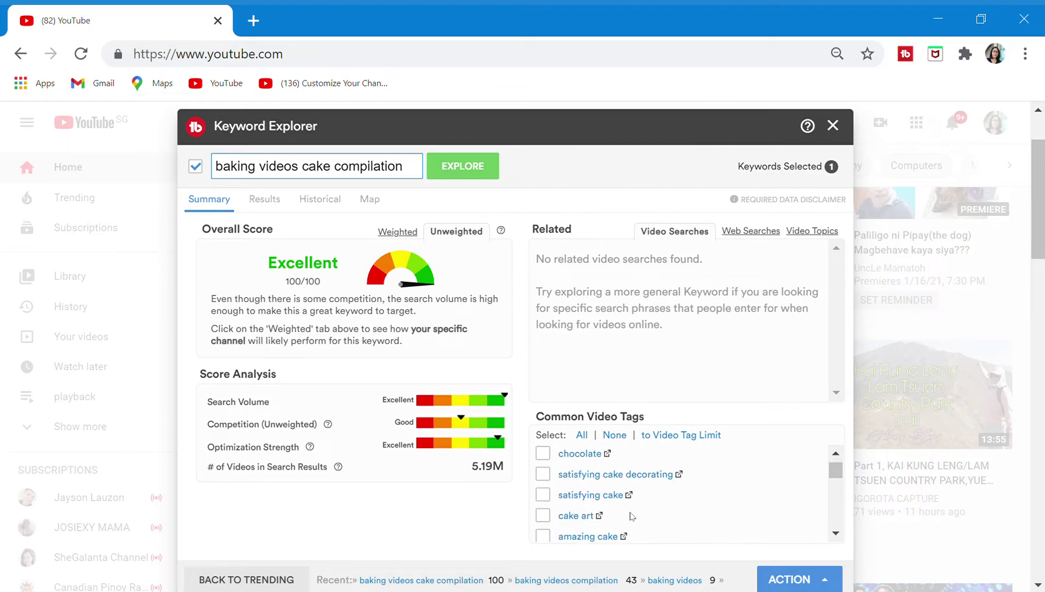
{"action": "scroll", "coordinate": [635, 503], "scroll_direction": "down", "scroll_amount": 3}
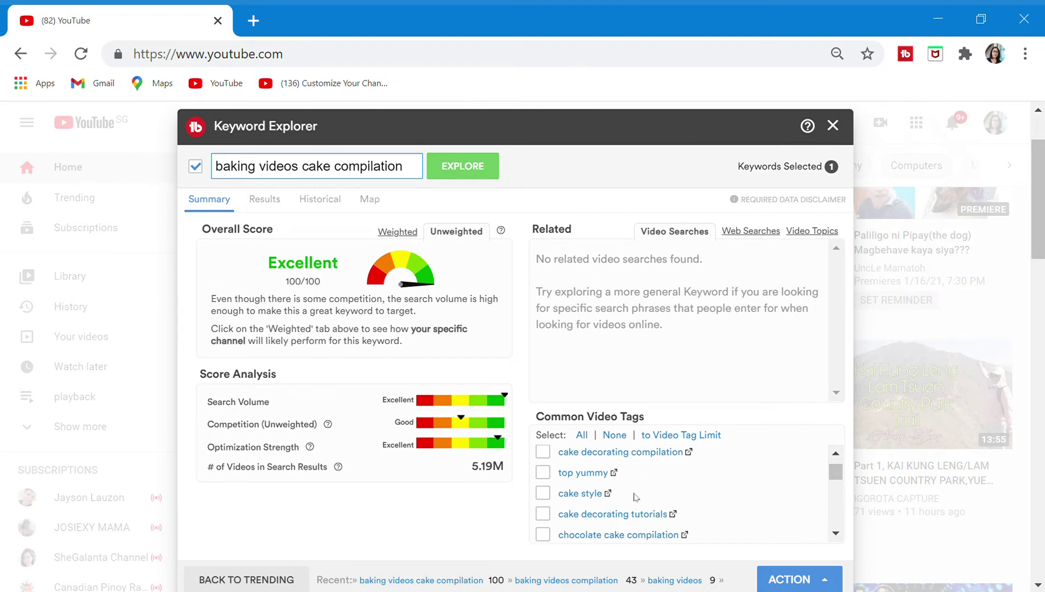
{"action": "scroll", "coordinate": [640, 493], "scroll_direction": "down", "scroll_amount": 1}
{"action": "scroll", "coordinate": [698, 523], "scroll_direction": "up", "scroll_amount": 1}
{"action": "scroll", "coordinate": [698, 515], "scroll_direction": "up", "scroll_amount": 3}
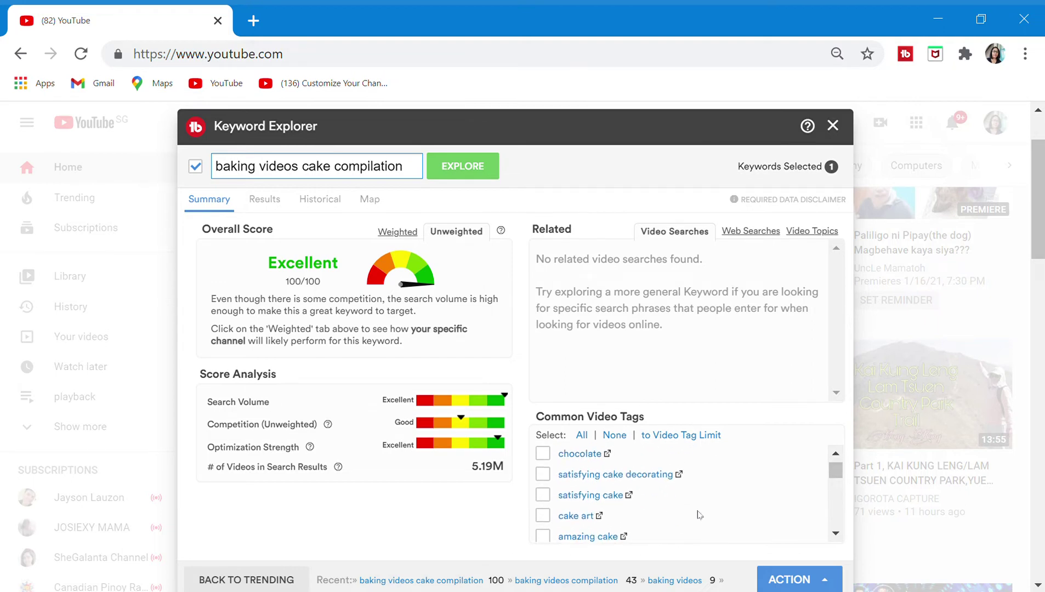
{"action": "scroll", "coordinate": [699, 514], "scroll_direction": "down", "scroll_amount": 5}
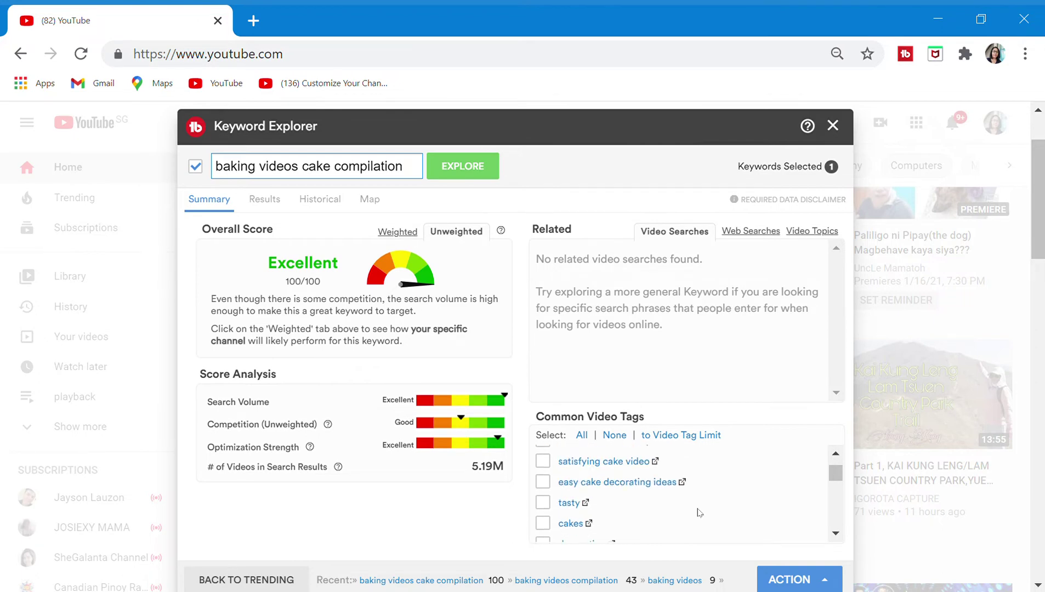
{"action": "scroll", "coordinate": [699, 513], "scroll_direction": "down", "scroll_amount": 2}
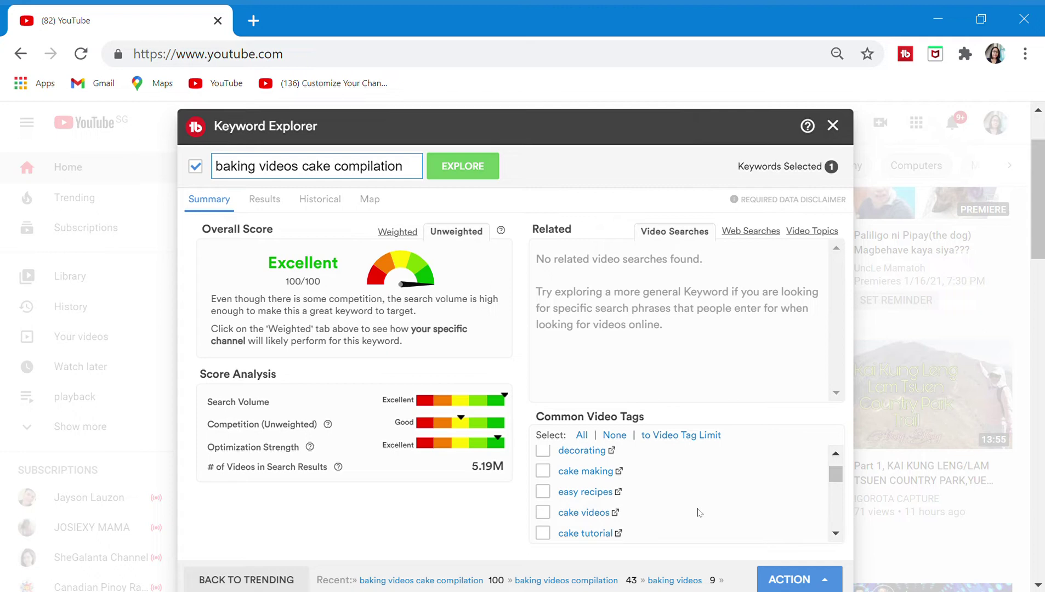
{"action": "scroll", "coordinate": [699, 512], "scroll_direction": "up", "scroll_amount": 2}
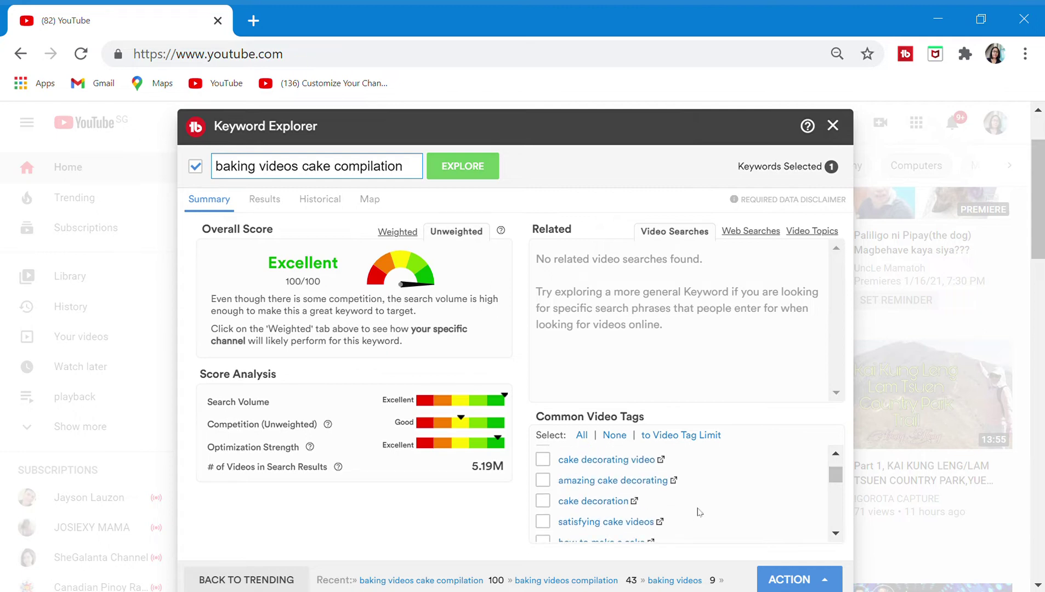
{"action": "scroll", "coordinate": [699, 512], "scroll_direction": "down", "scroll_amount": 2}
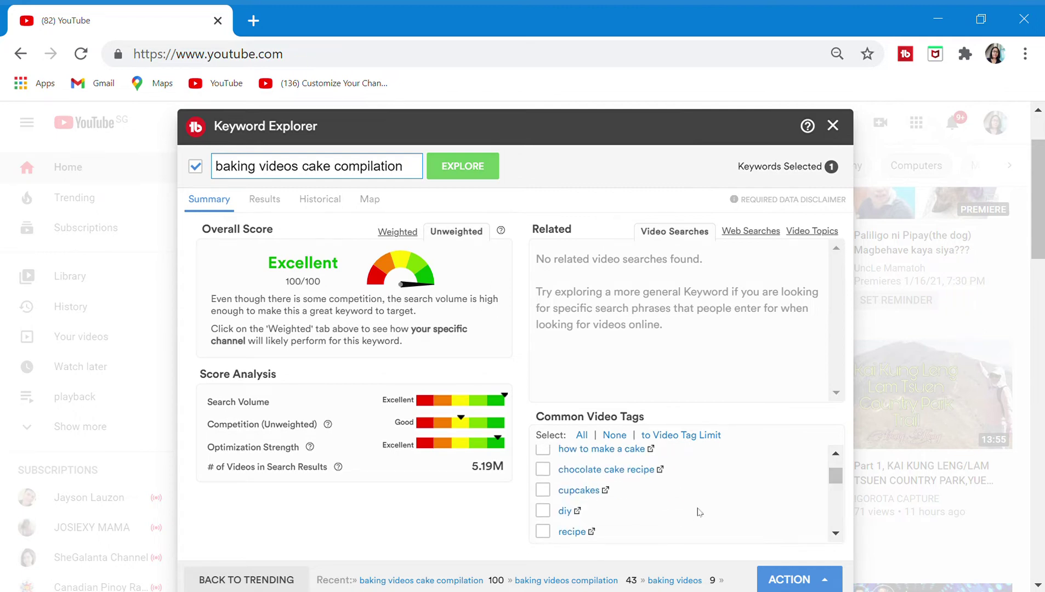
{"action": "scroll", "coordinate": [699, 513], "scroll_direction": "down", "scroll_amount": 2}
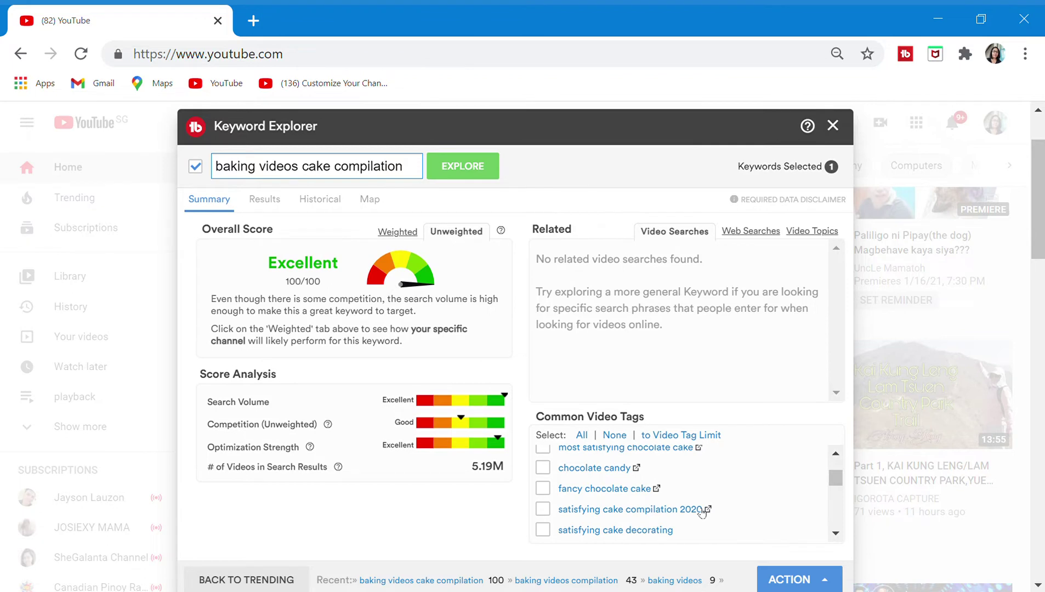
{"action": "scroll", "coordinate": [702, 512], "scroll_direction": "down", "scroll_amount": 2}
{"action": "scroll", "coordinate": [700, 511], "scroll_direction": "down", "scroll_amount": 3}
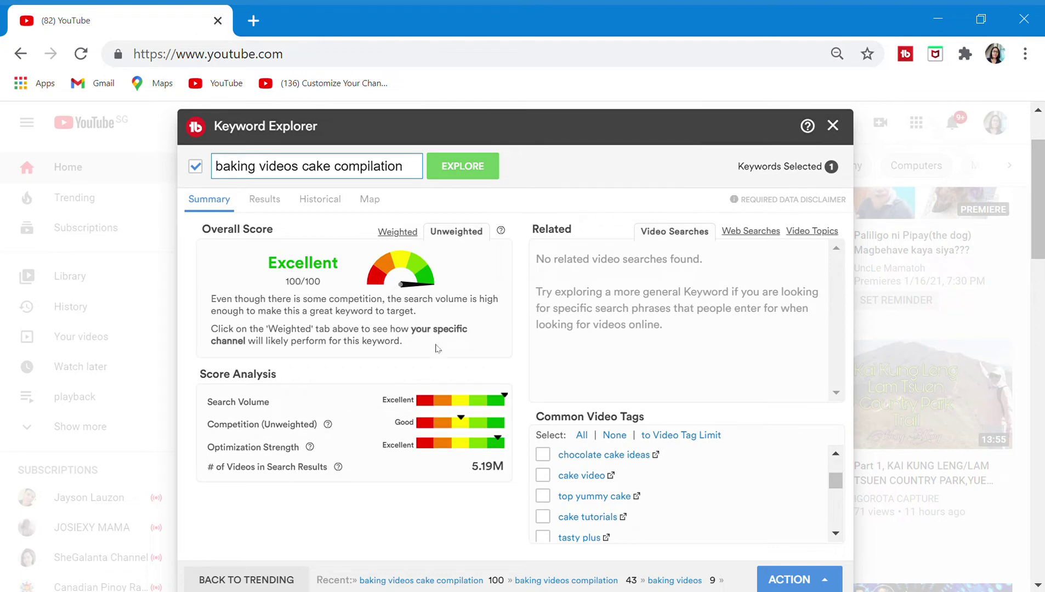
{"action": "scroll", "coordinate": [449, 386], "scroll_direction": "down", "scroll_amount": 2}
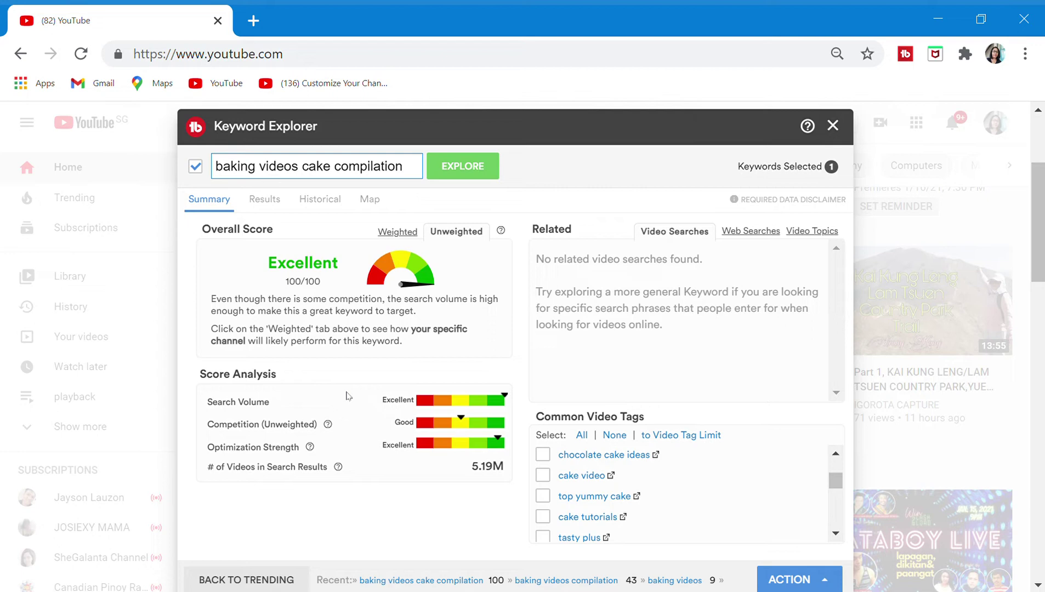
{"action": "scroll", "coordinate": [470, 448], "scroll_direction": "down", "scroll_amount": 3}
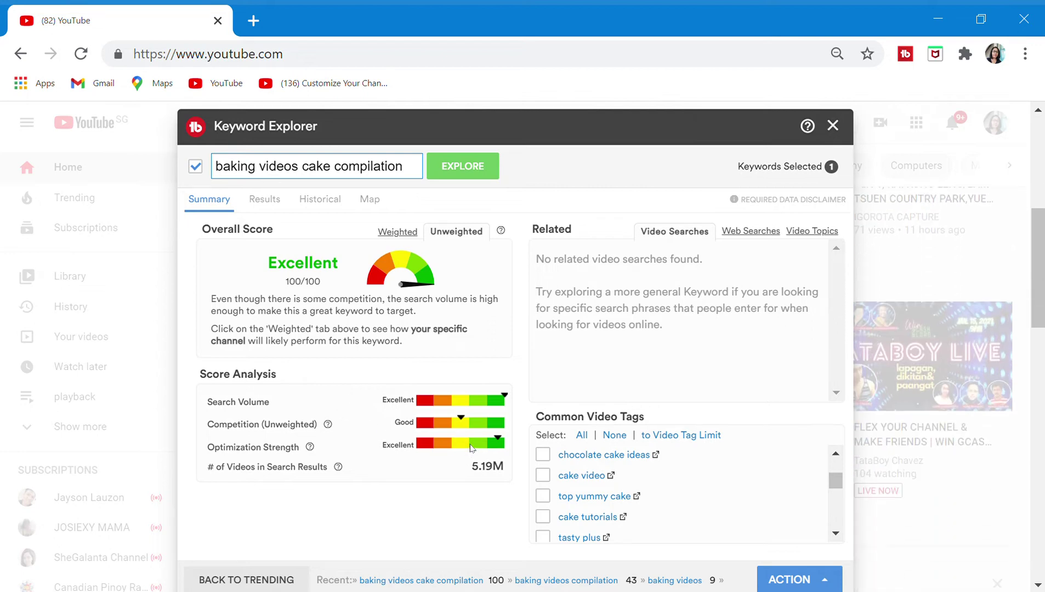
{"action": "scroll", "coordinate": [470, 448], "scroll_direction": "up", "scroll_amount": 2}
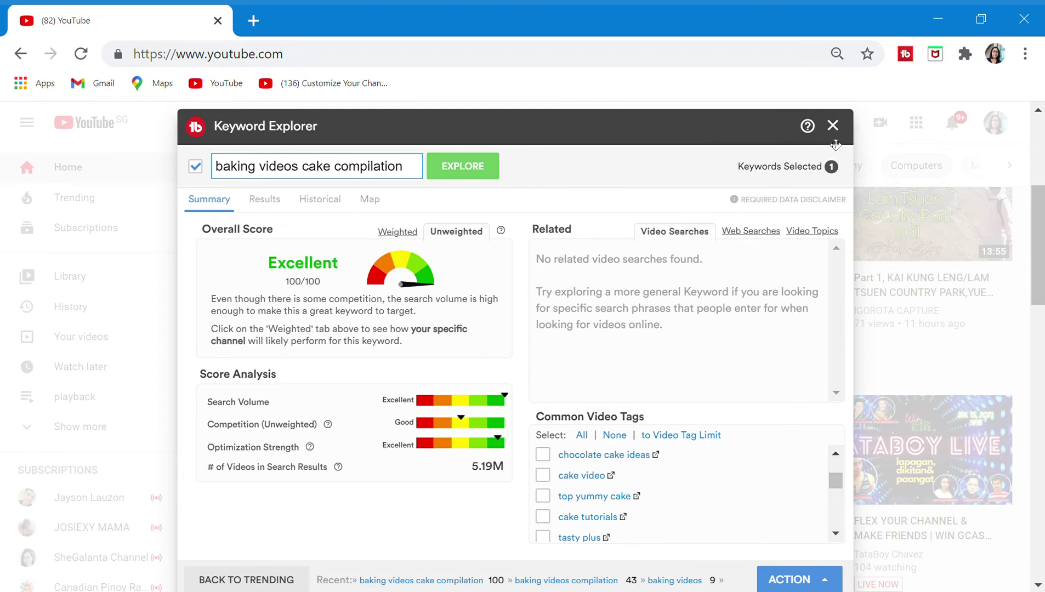
Close the Keyword Explorer and search YouTube for the creator's channel name from the recent searches
{"action": "left_click", "coordinate": [834, 126]}
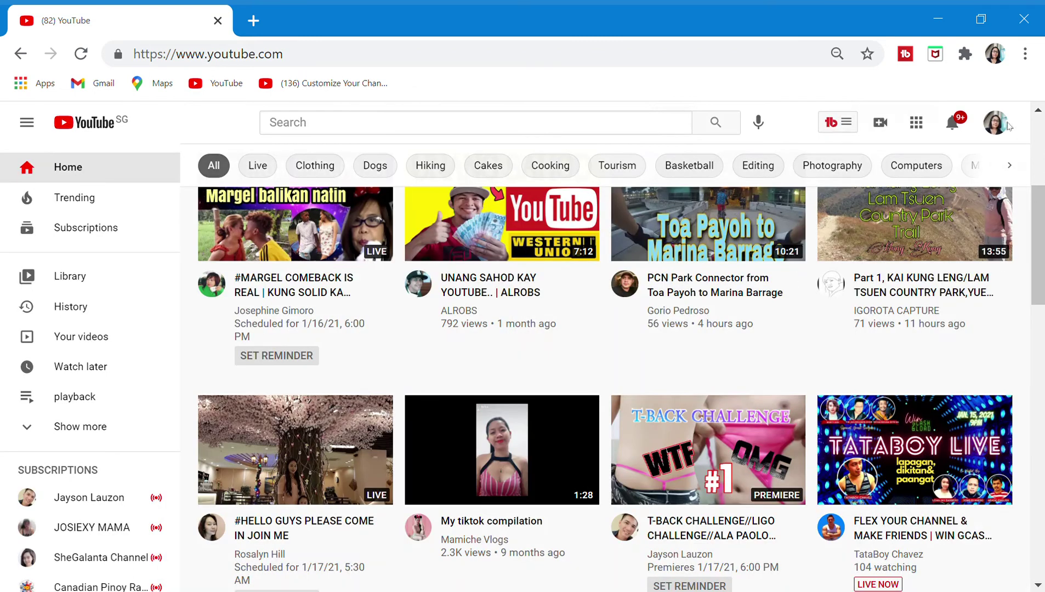
{"action": "left_click", "coordinate": [342, 127]}
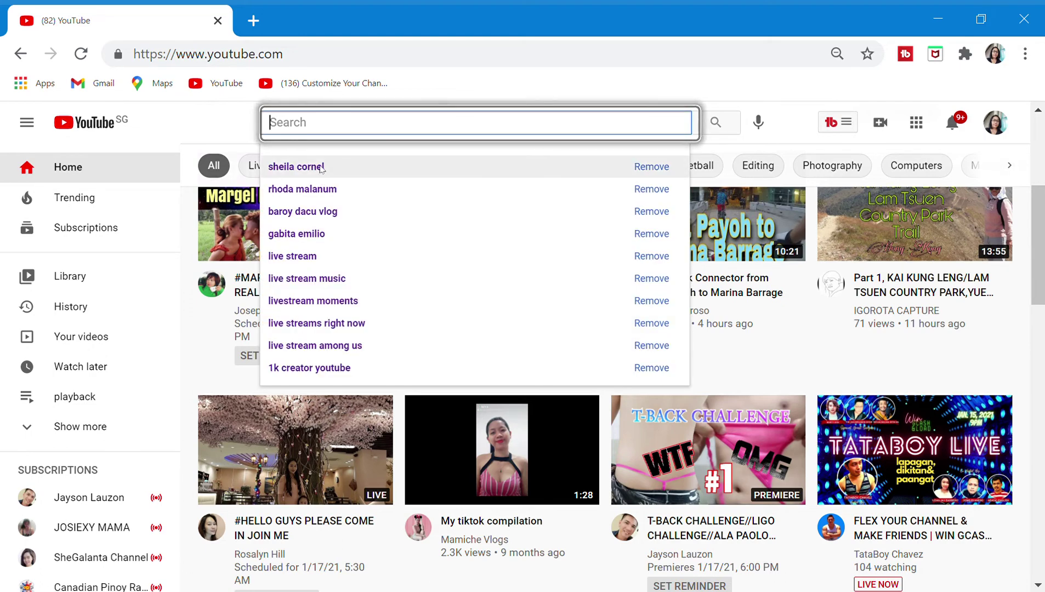
{"action": "left_click", "coordinate": [350, 164]}
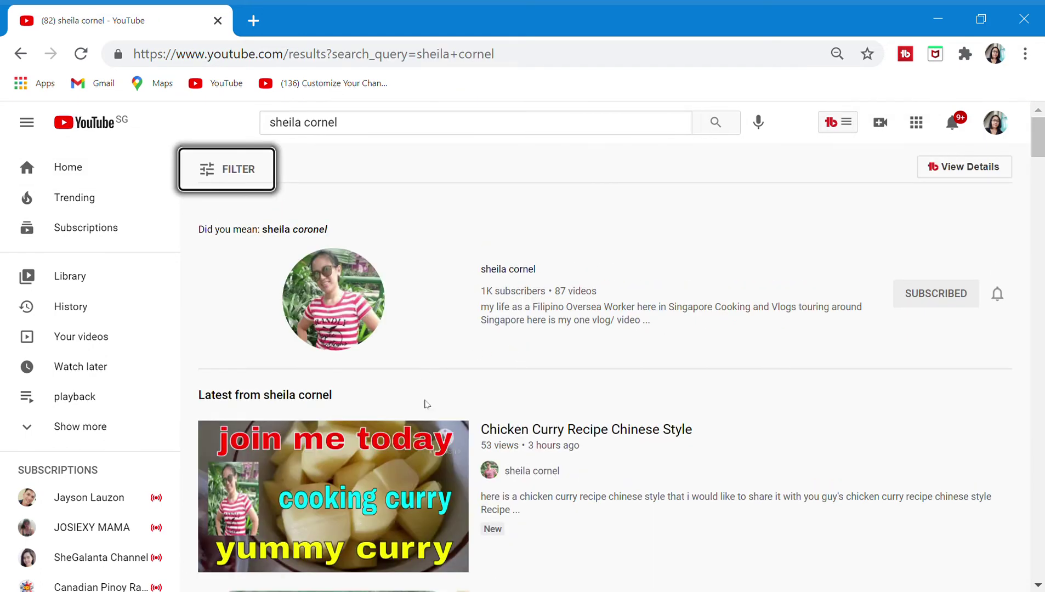
Open the channel's video "Chicken Curry Recipe Chinese Style", check its tags and Videolytics, and pause playback
{"action": "scroll", "coordinate": [422, 434], "scroll_direction": "down", "scroll_amount": 2}
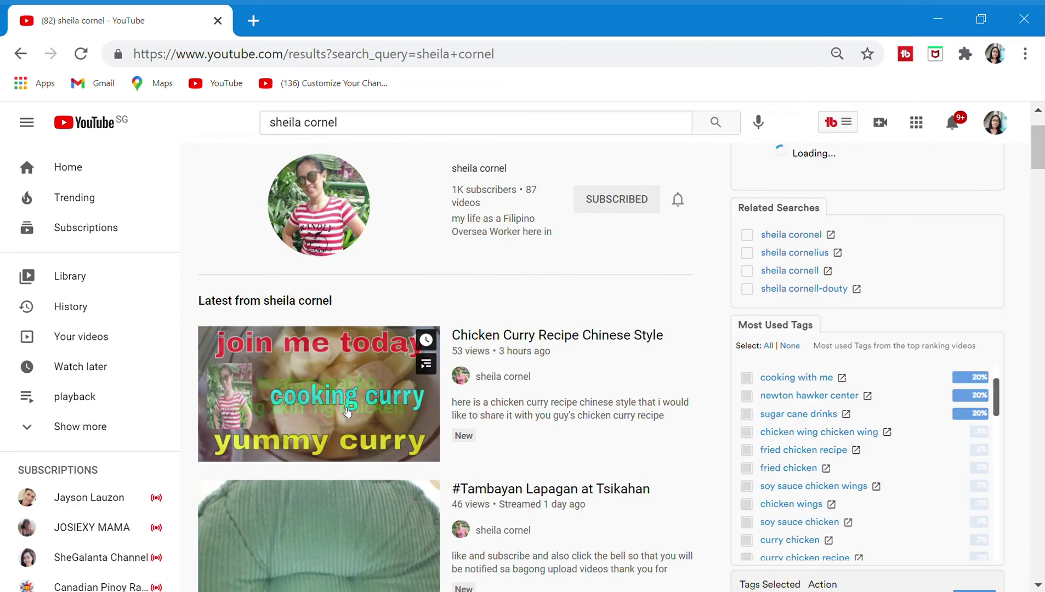
{"action": "left_click", "coordinate": [347, 412]}
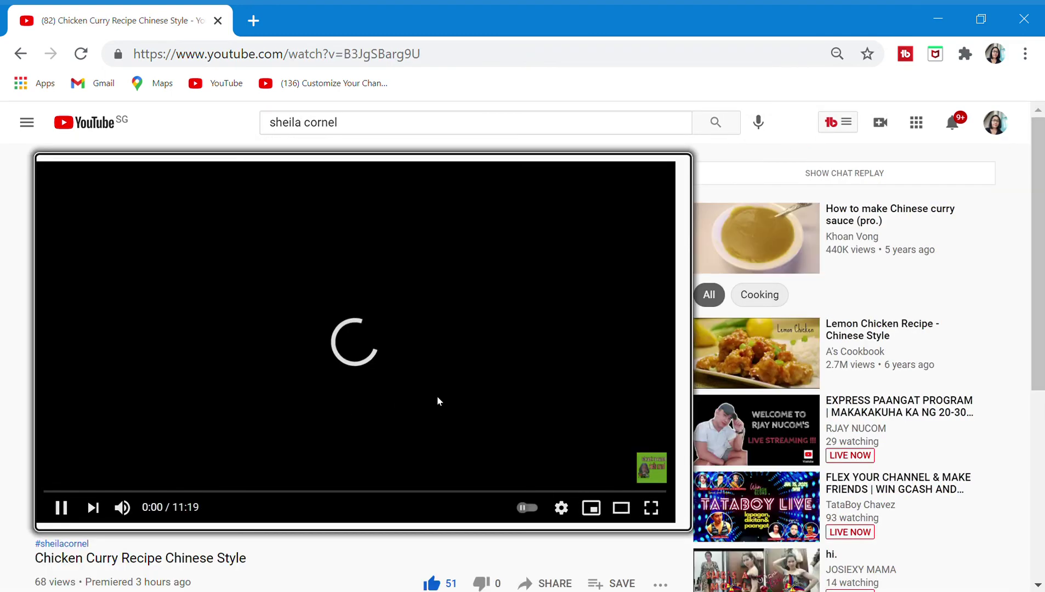
{"action": "scroll", "coordinate": [437, 398], "scroll_direction": "down", "scroll_amount": 6}
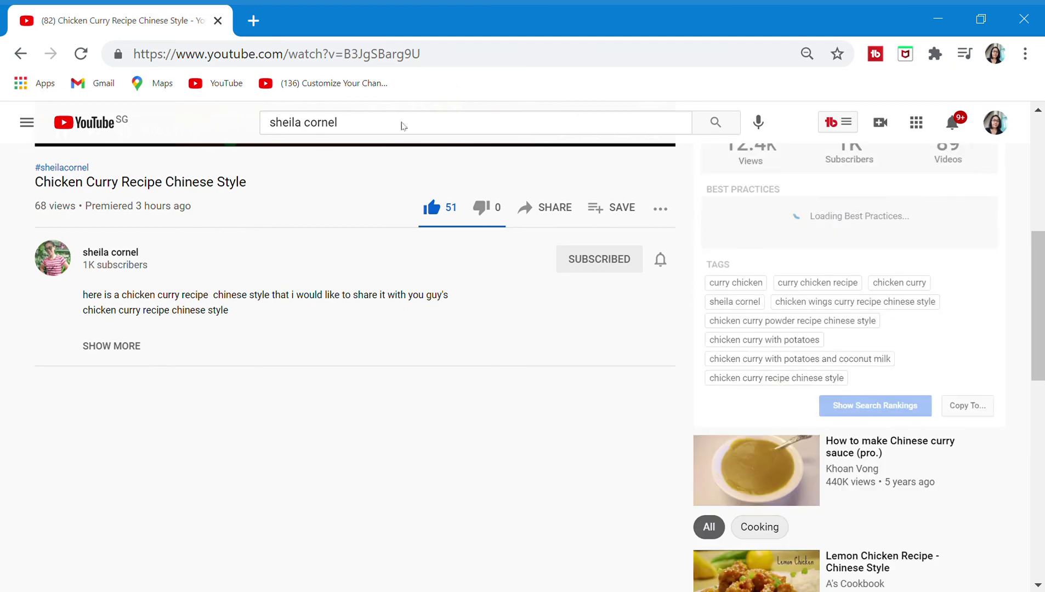
{"action": "scroll", "coordinate": [707, 137], "scroll_direction": "up", "scroll_amount": 6}
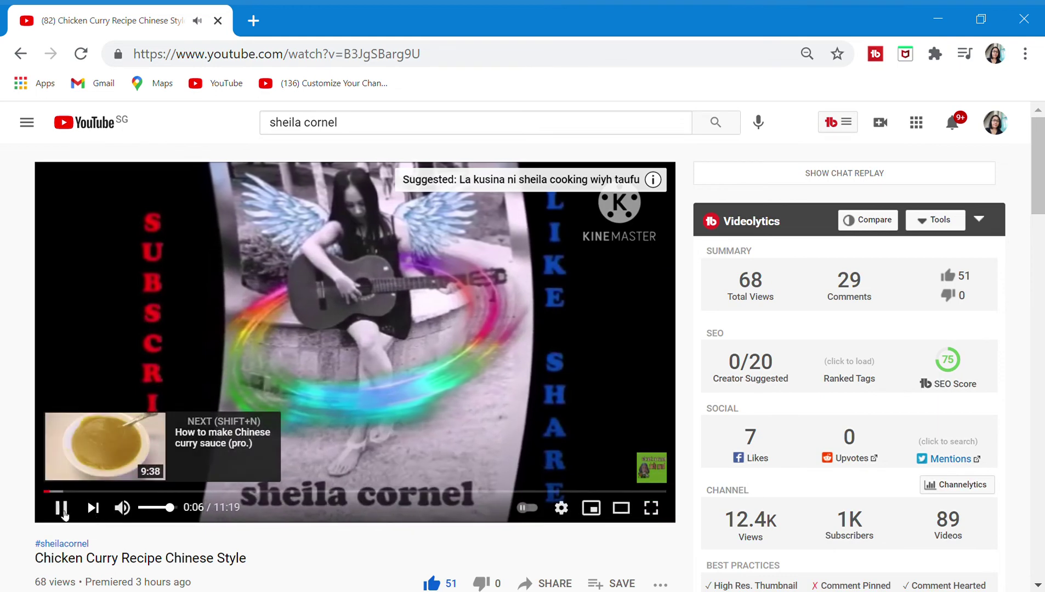
{"action": "left_click", "coordinate": [68, 515]}
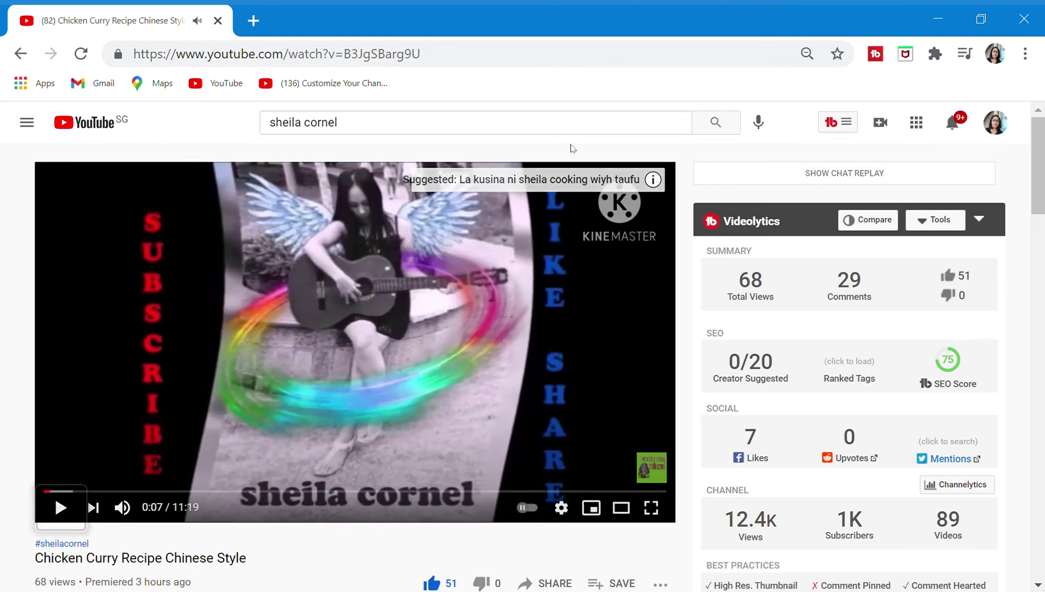
Return to the YouTube home page and search for "pork ribs recipe chinese my own version" from the suggestions for "pork"
{"action": "left_click", "coordinate": [227, 84]}
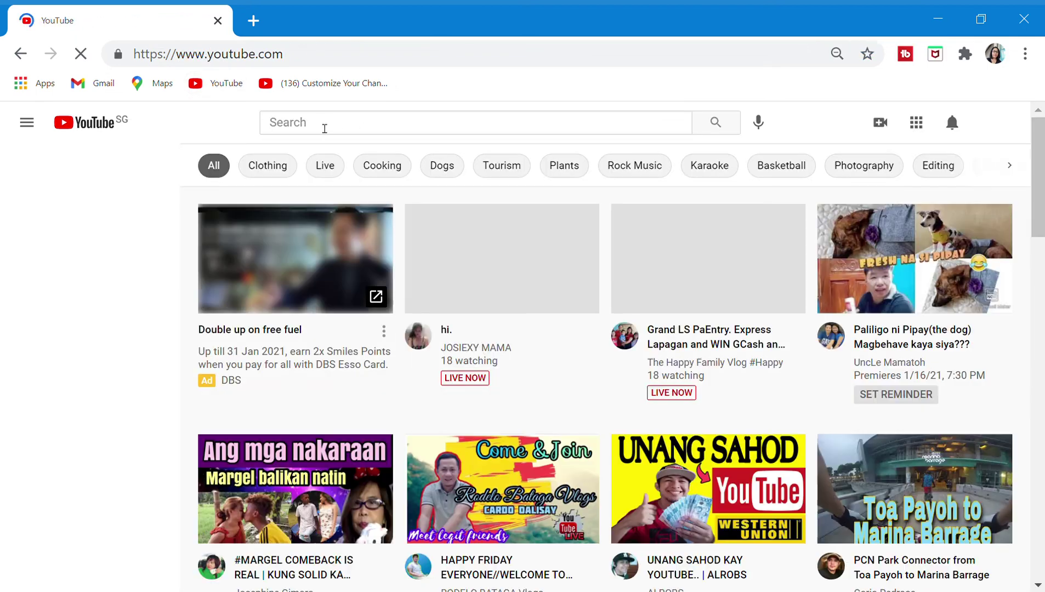
{"action": "left_click", "coordinate": [325, 128]}
{"action": "type", "text": "po"}
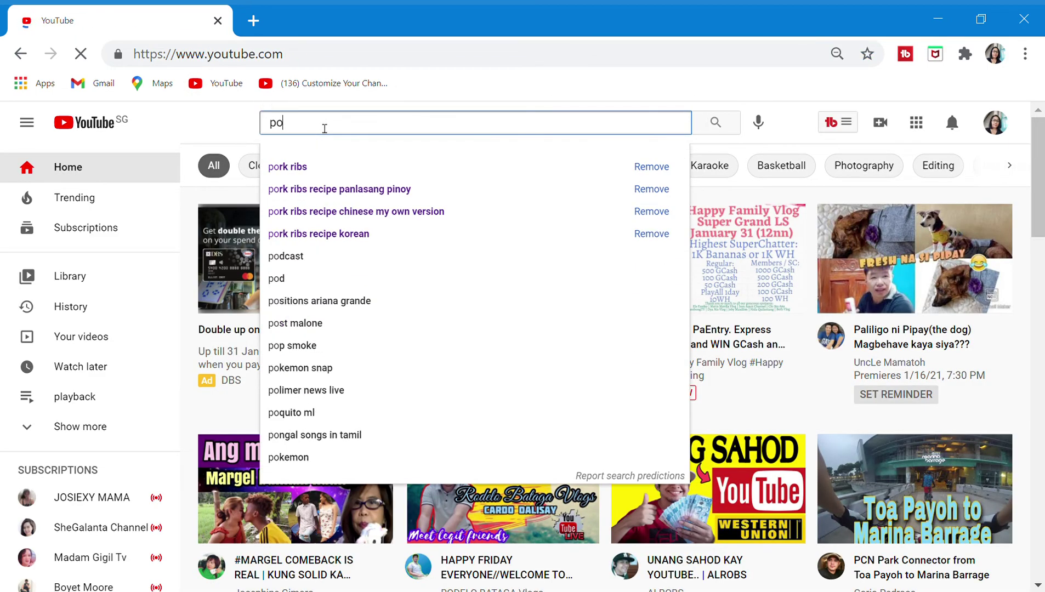
{"action": "type", "text": "rk"}
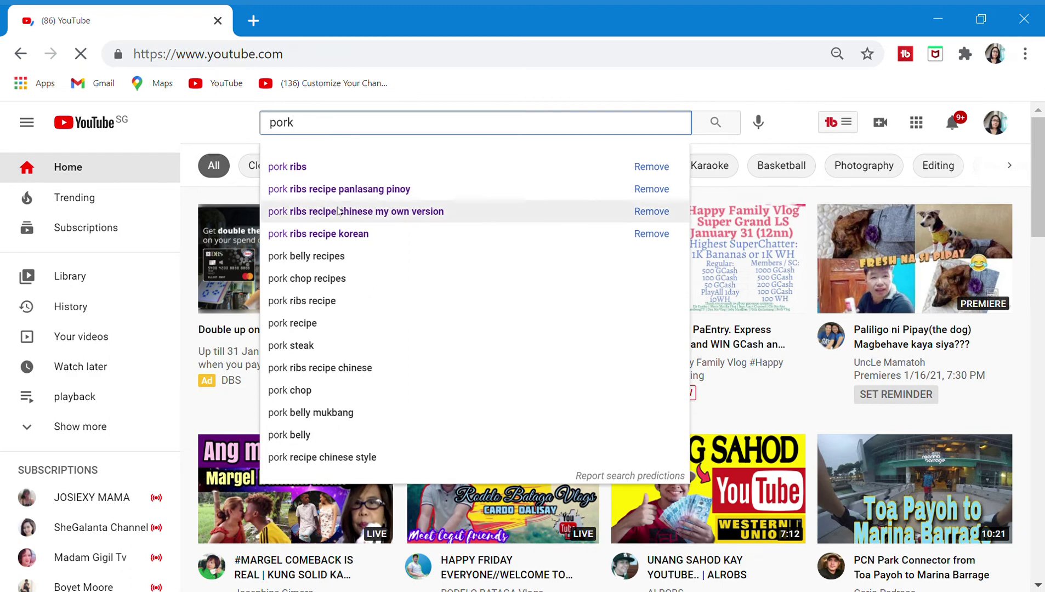
{"action": "left_click", "coordinate": [381, 217]}
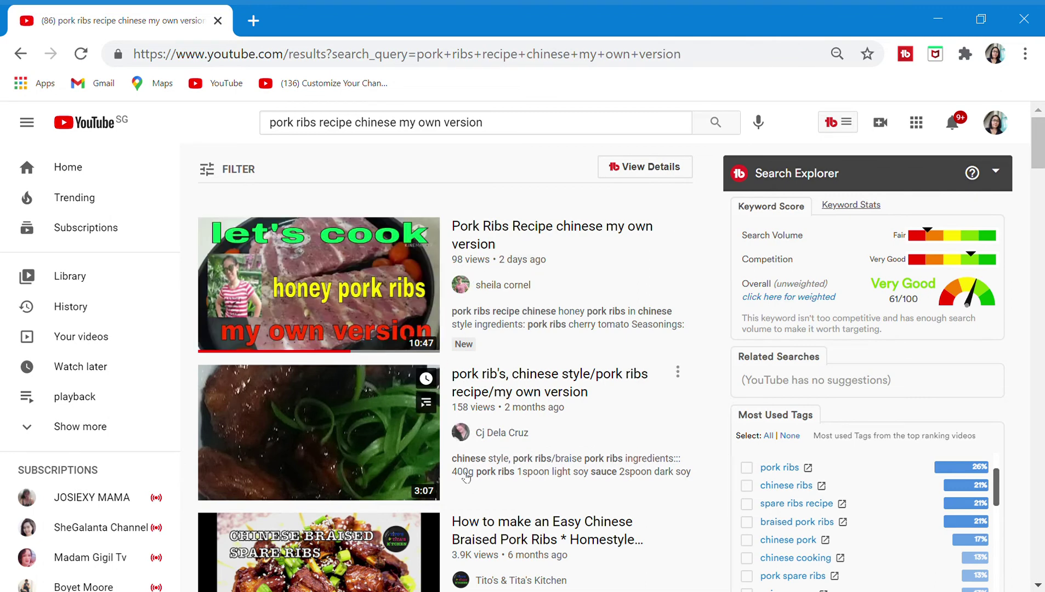
Examine the top-ranked pork ribs videos and the keyword's most used tags in the search results
{"action": "scroll", "coordinate": [511, 426], "scroll_direction": "down", "scroll_amount": 2}
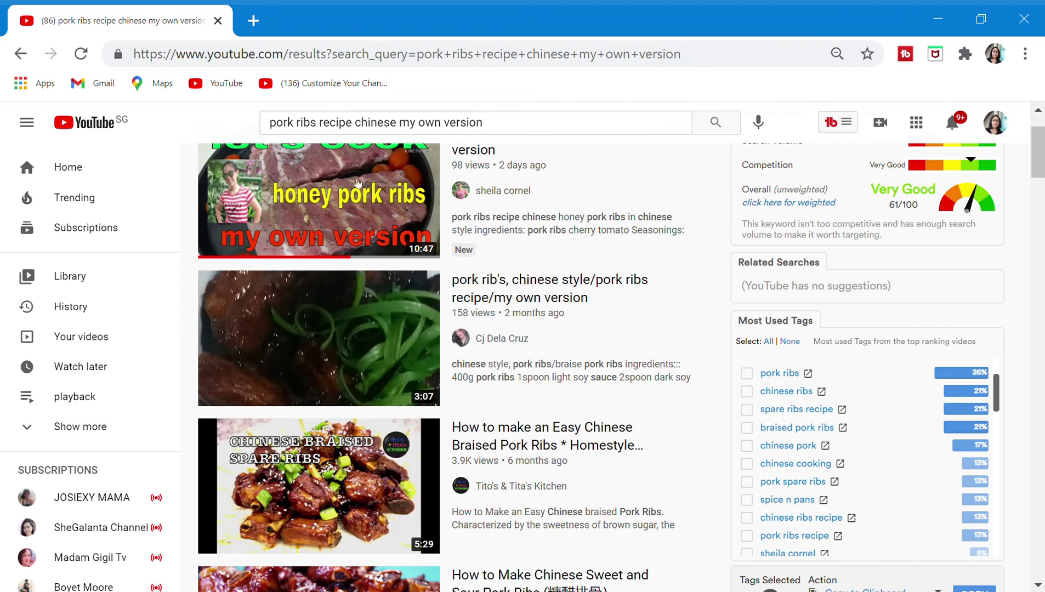
{"action": "mouse_move", "coordinate": [354, 208]}
{"action": "mouse_move", "coordinate": [359, 510]}
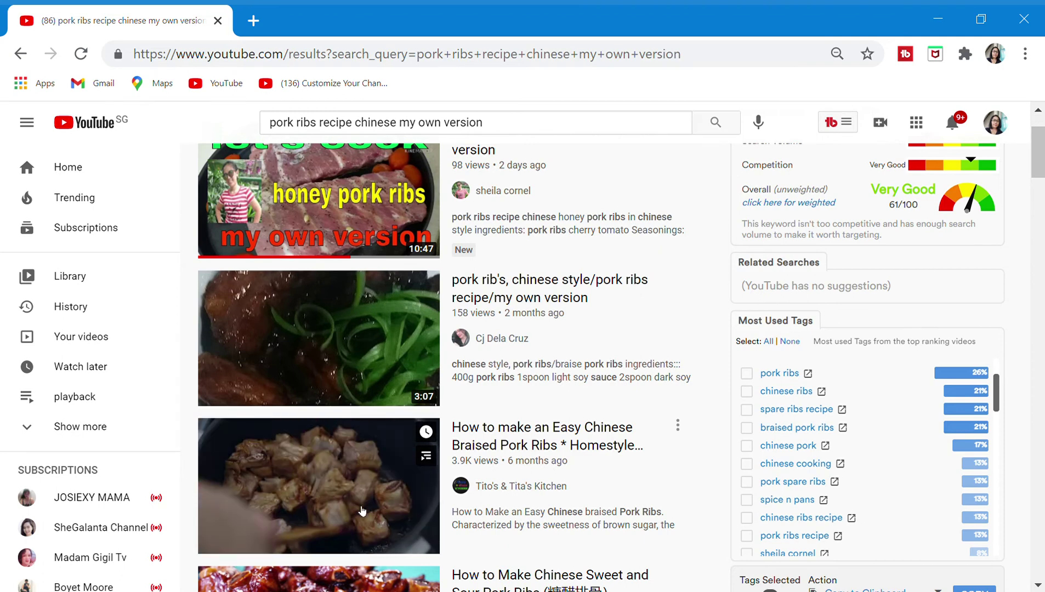
{"action": "scroll", "coordinate": [362, 511], "scroll_direction": "up", "scroll_amount": 2}
{"action": "mouse_move", "coordinate": [373, 293]}
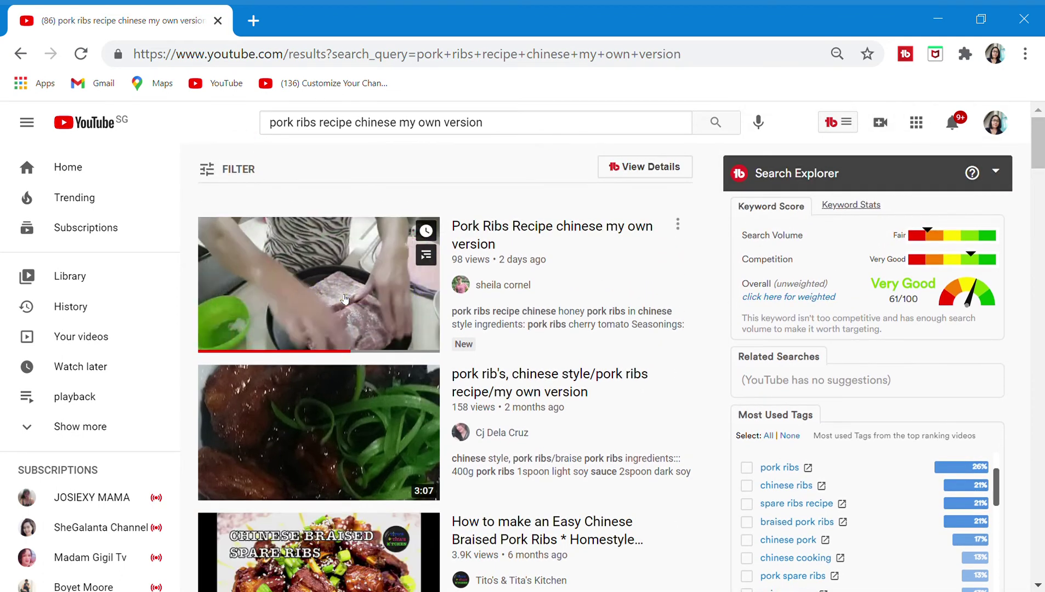